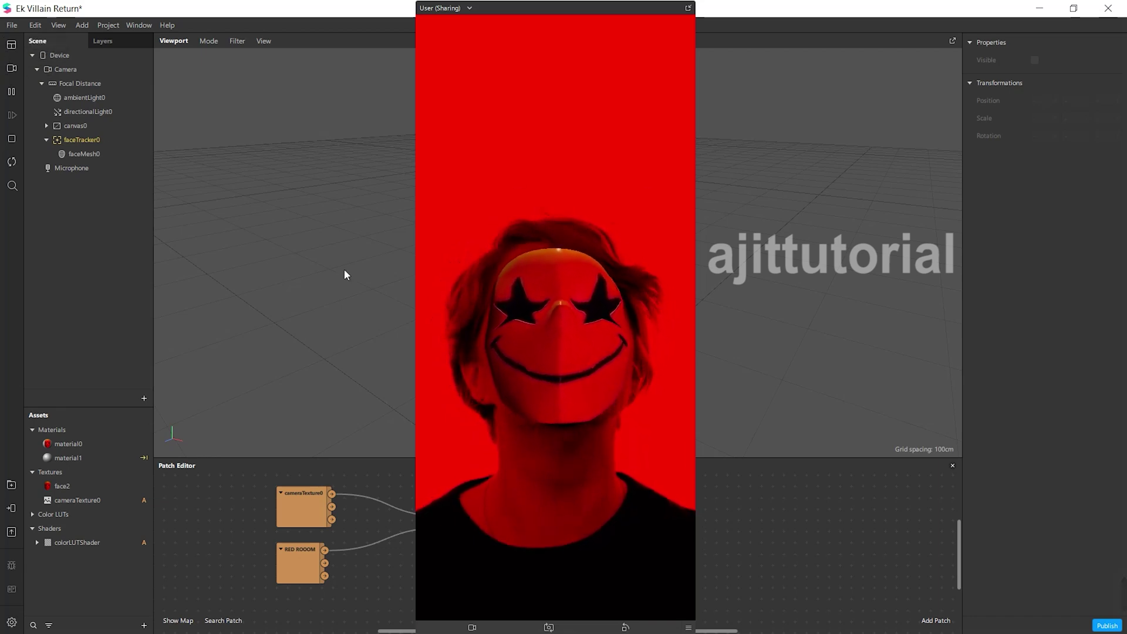
Create a new blank effect, then enlarge the simulator preview and place it in the middle of the viewport
left_click(61, 486)
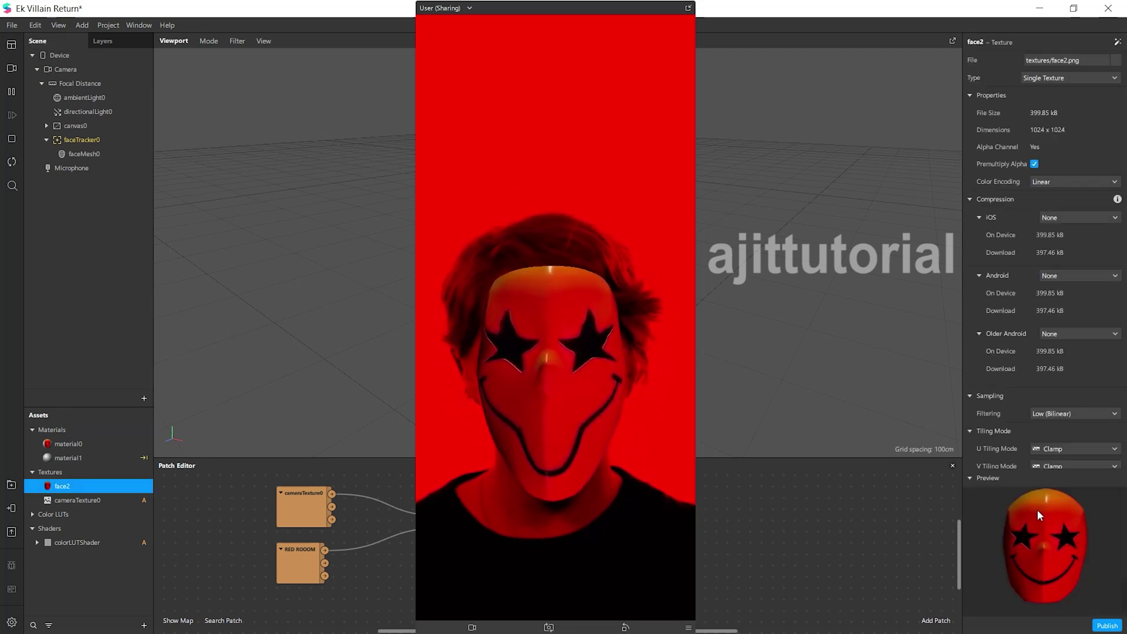
left_click(13, 25)
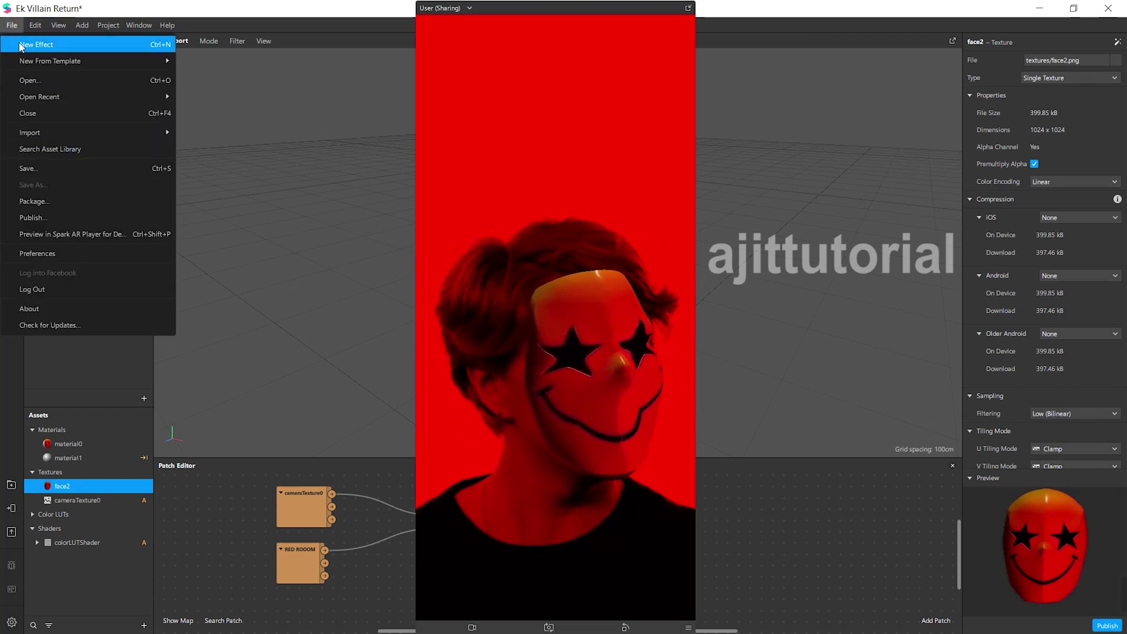
key("Return")
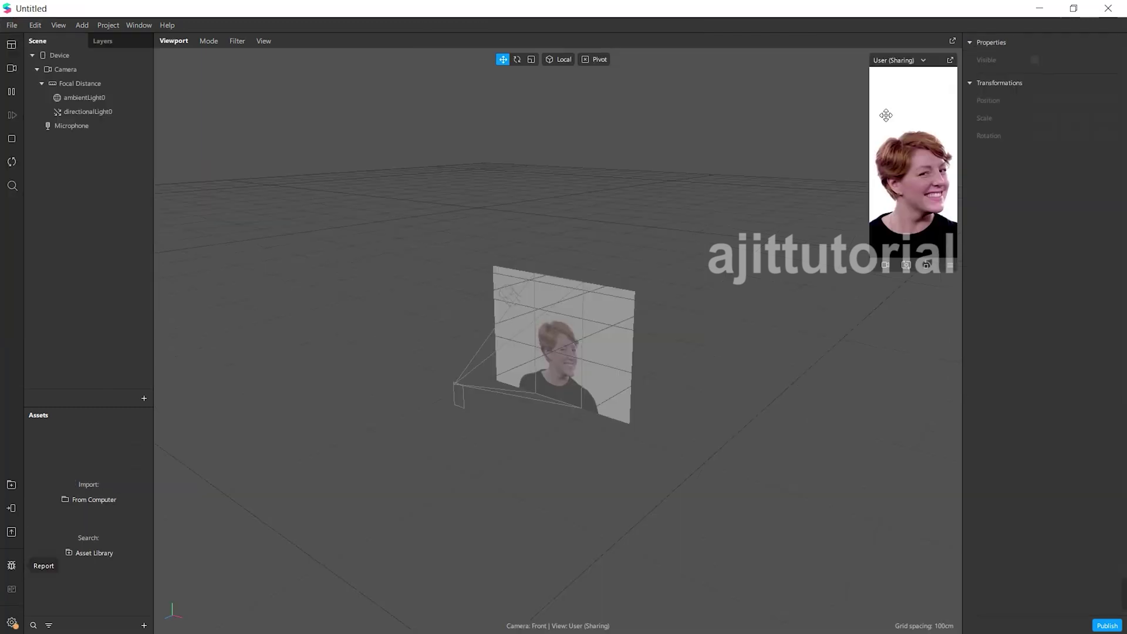
left_click_drag(877, 116, 705, 135)
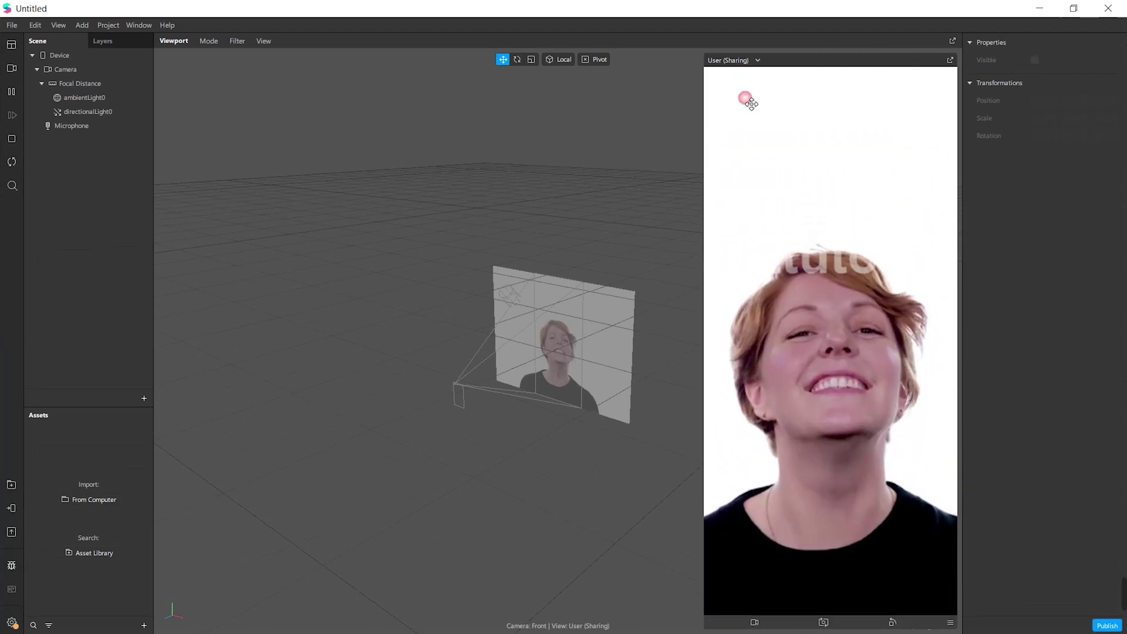
left_click_drag(786, 61, 516, 30)
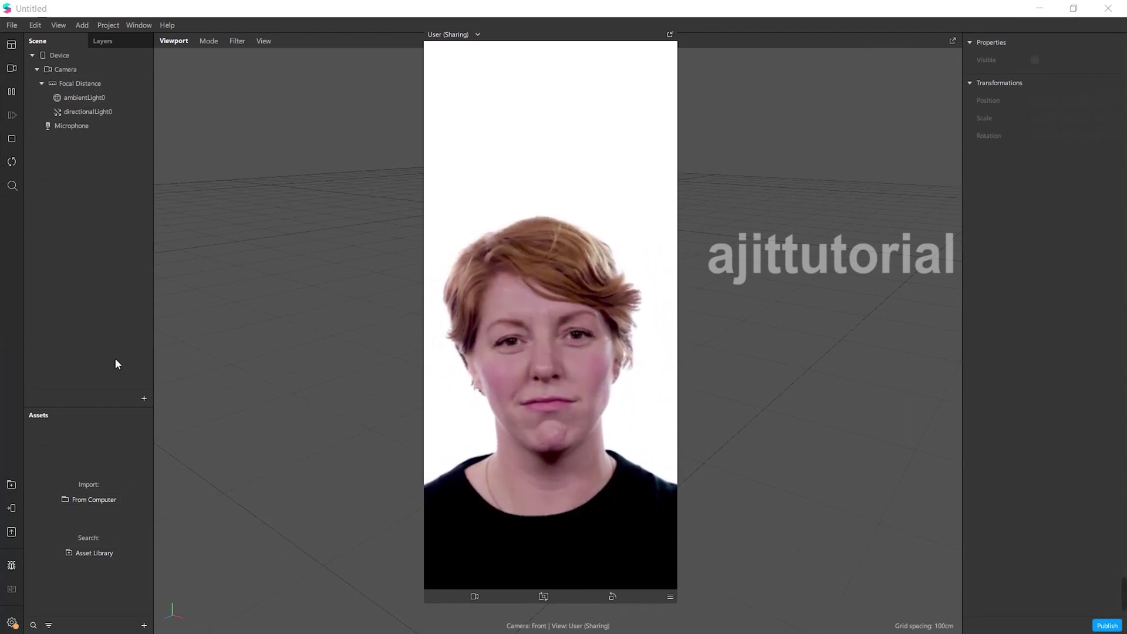
Add a Face Tracker to the scene and insert a Face Mesh as its child
left_click(144, 398)
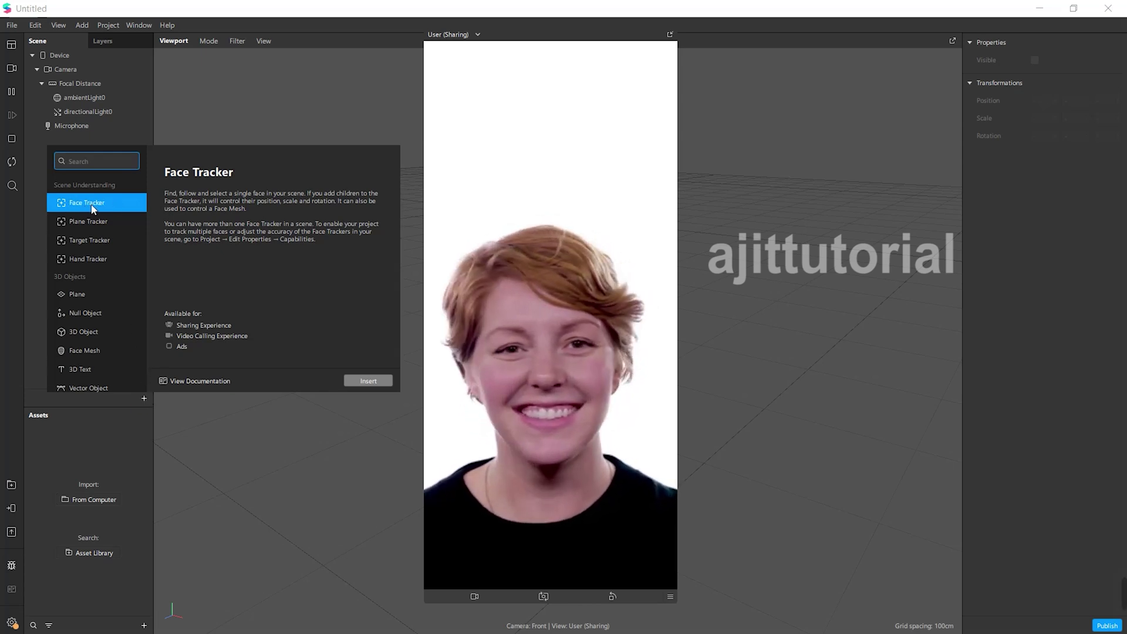
left_click(367, 381)
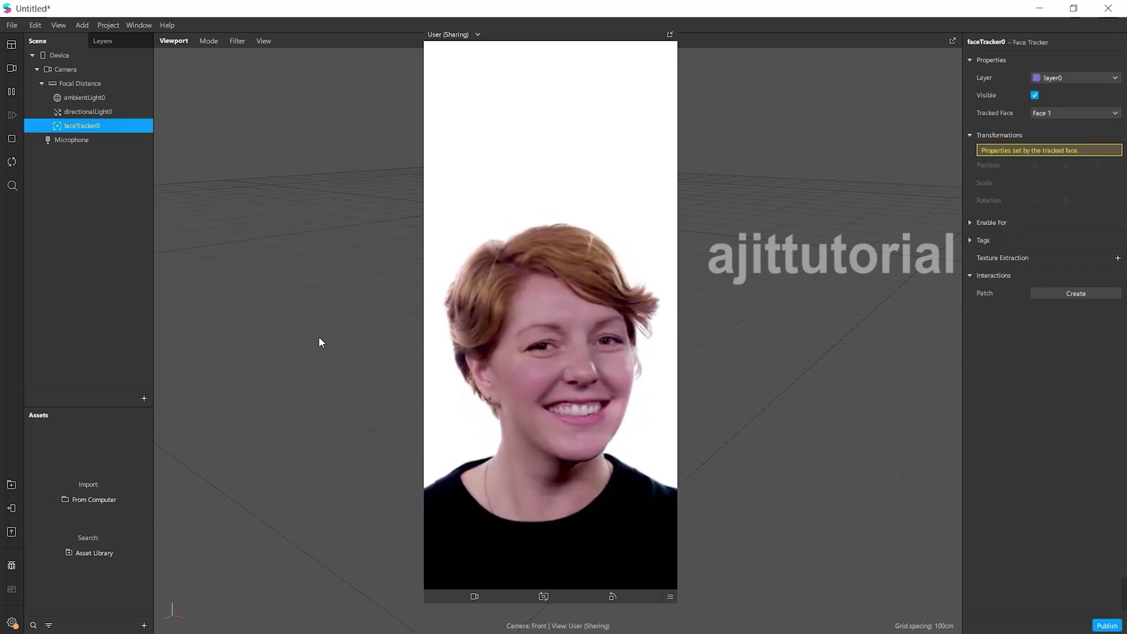
right_click(112, 126)
mouse_move(131, 136)
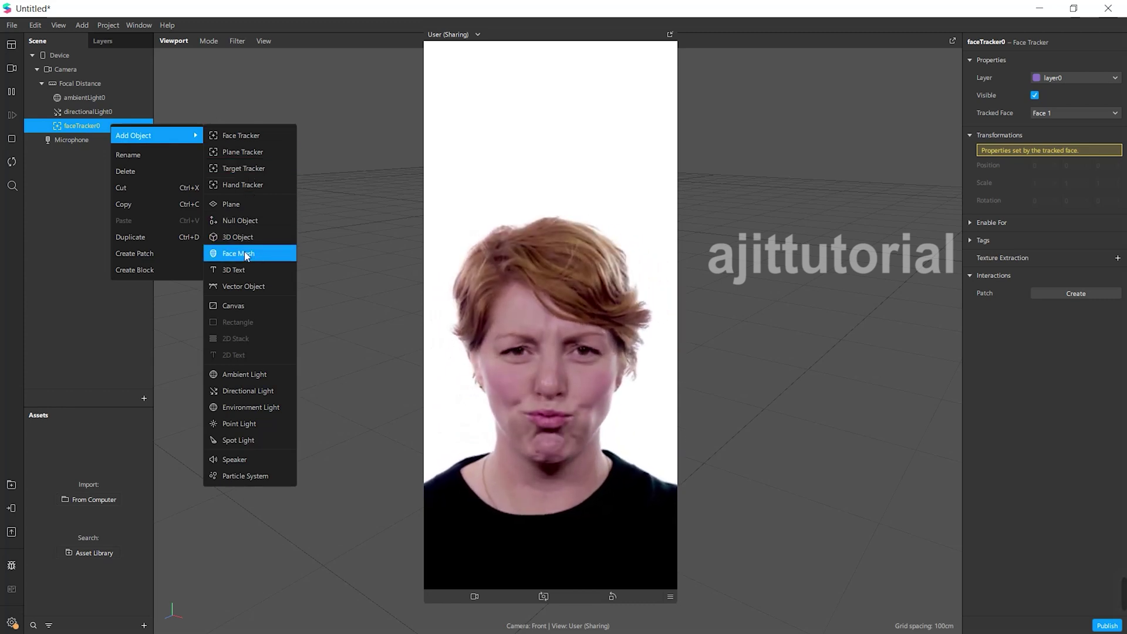
left_click(273, 255)
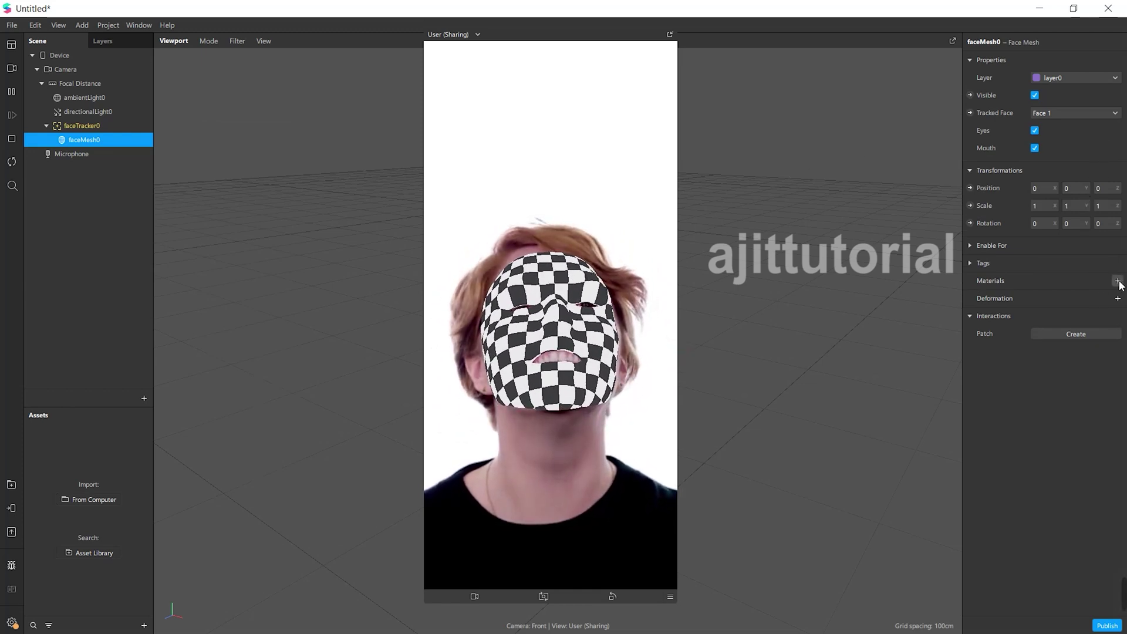
Create a new material for the face mesh and rename it face
left_click(1118, 281)
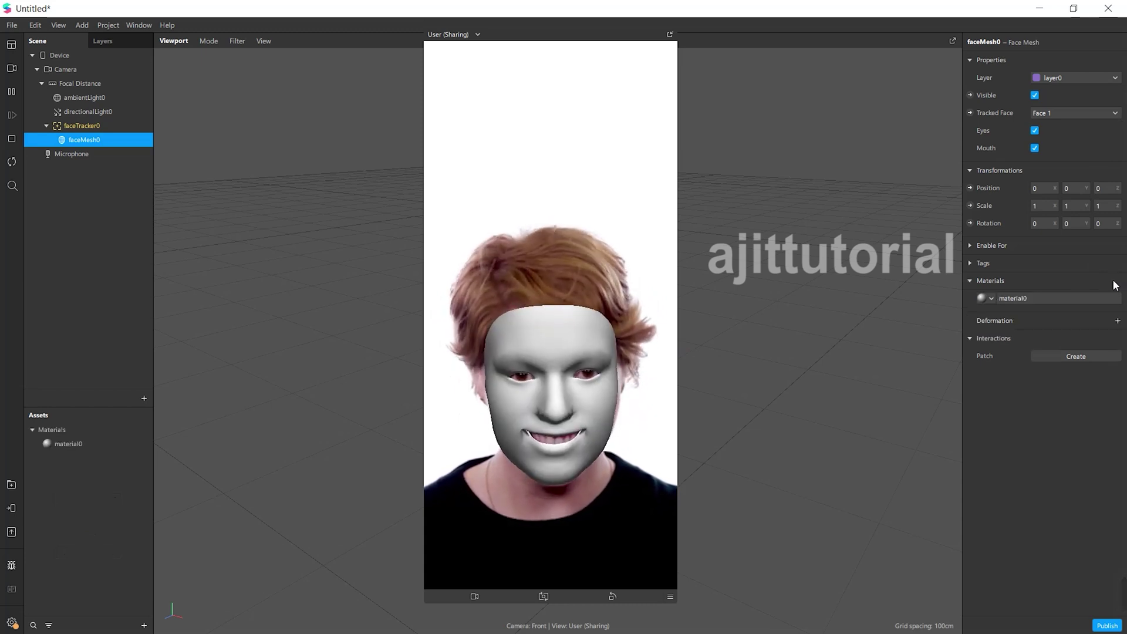
left_click(79, 443)
right_click(80, 444)
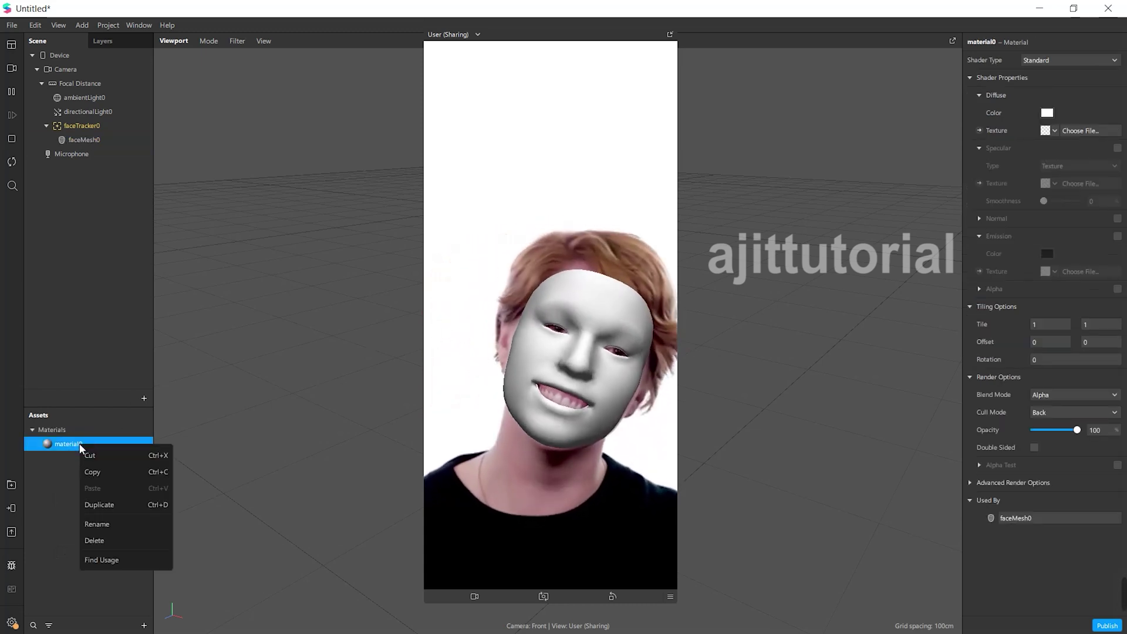
left_click(97, 525)
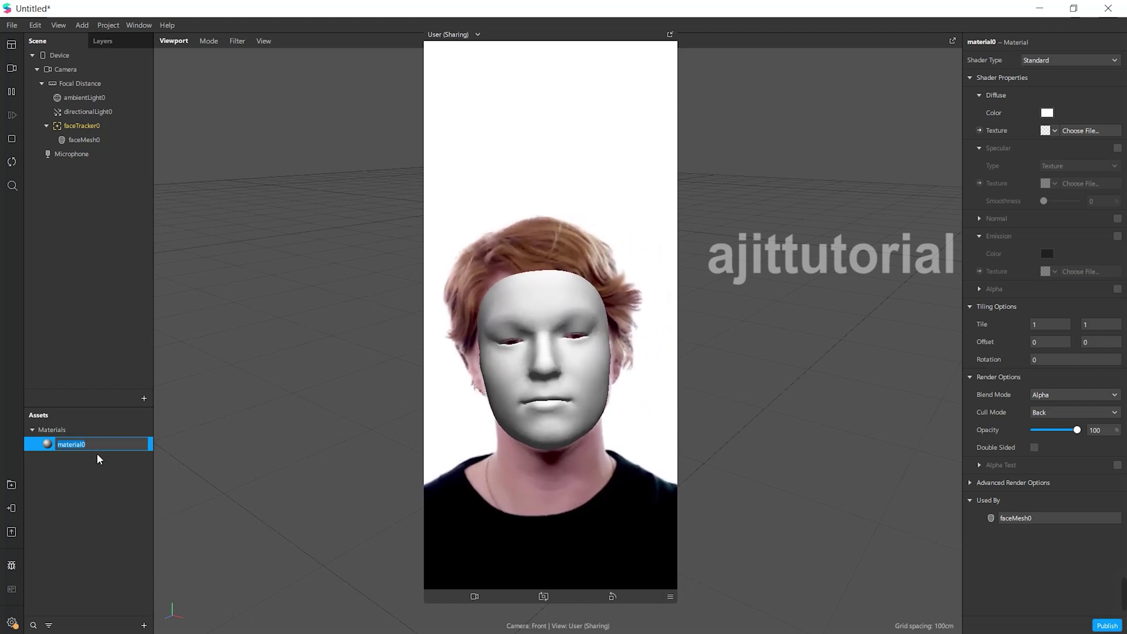
type("Facd")
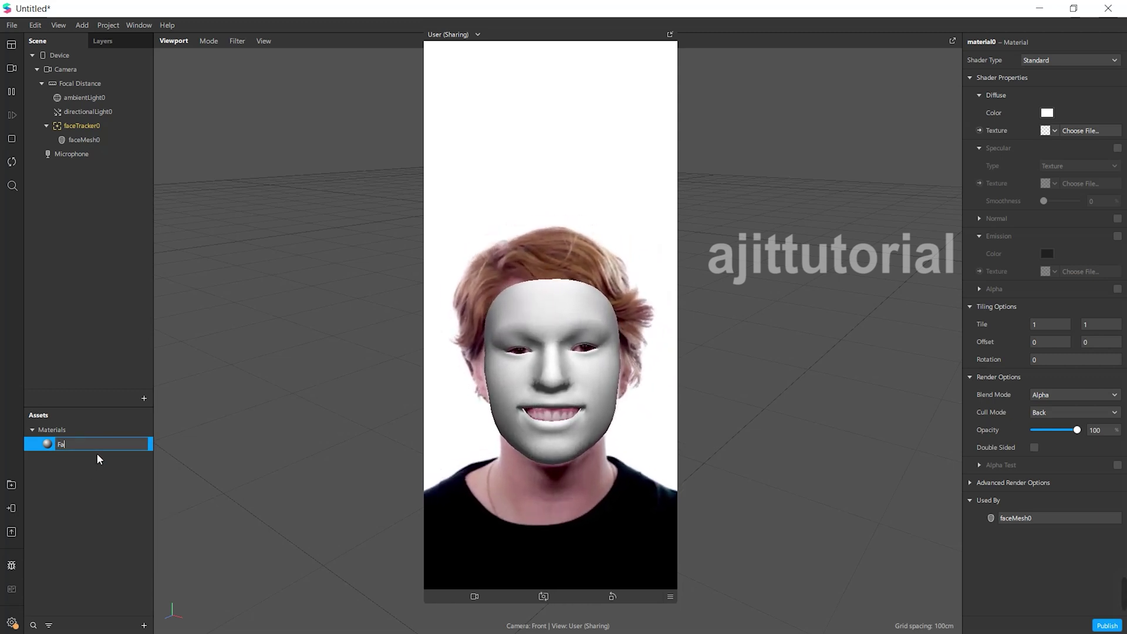
key("Return")
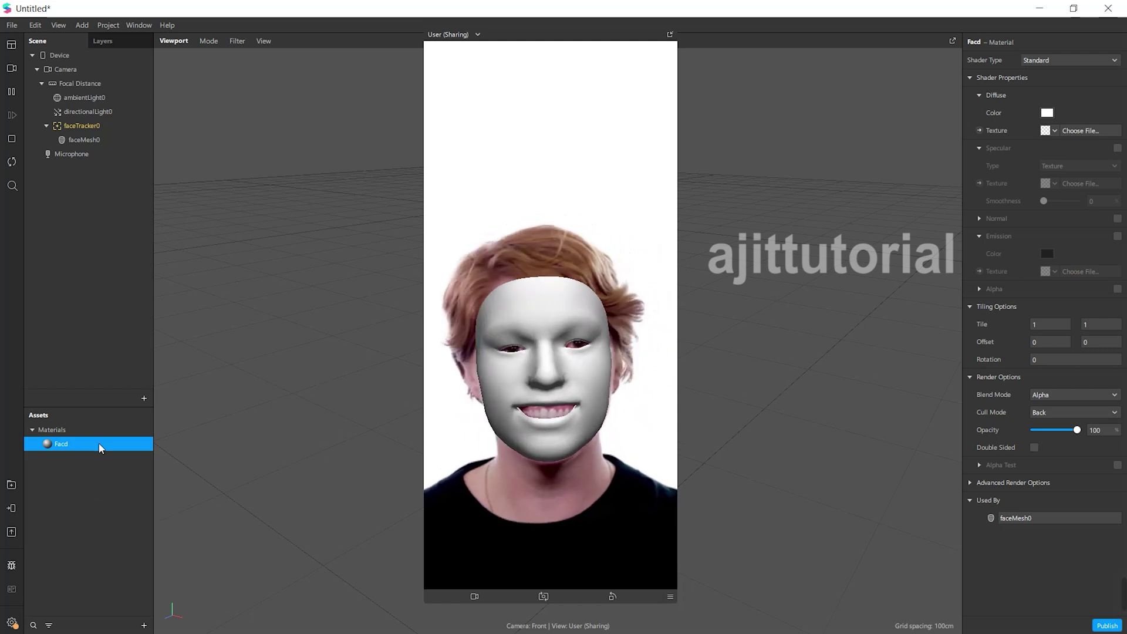
right_click(99, 444)
left_click(125, 523)
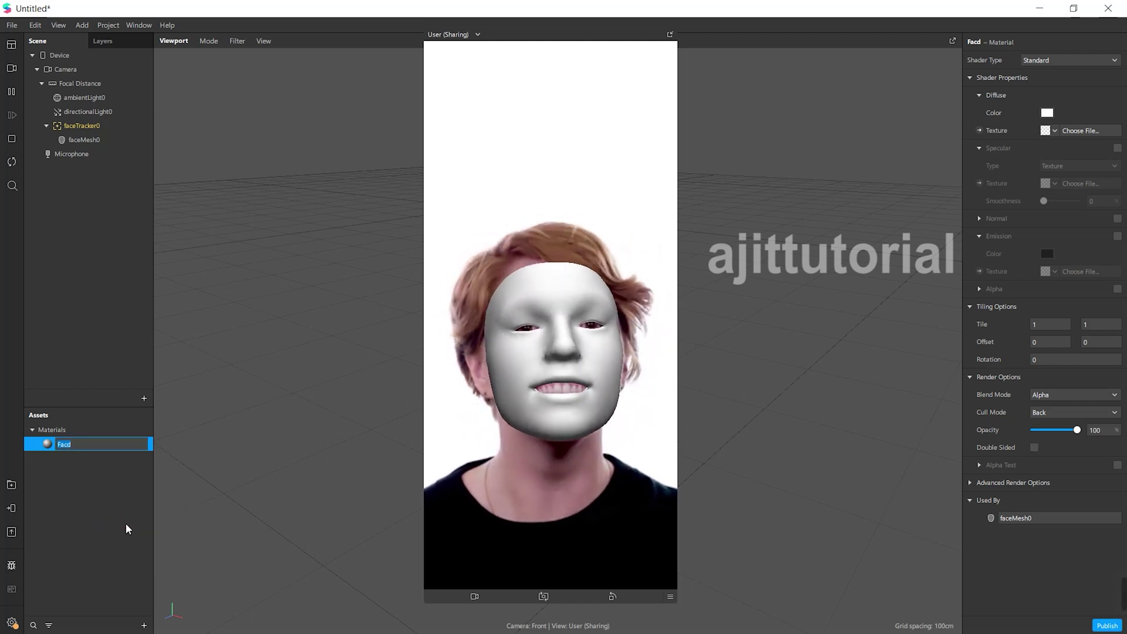
type("face")
key("Return")
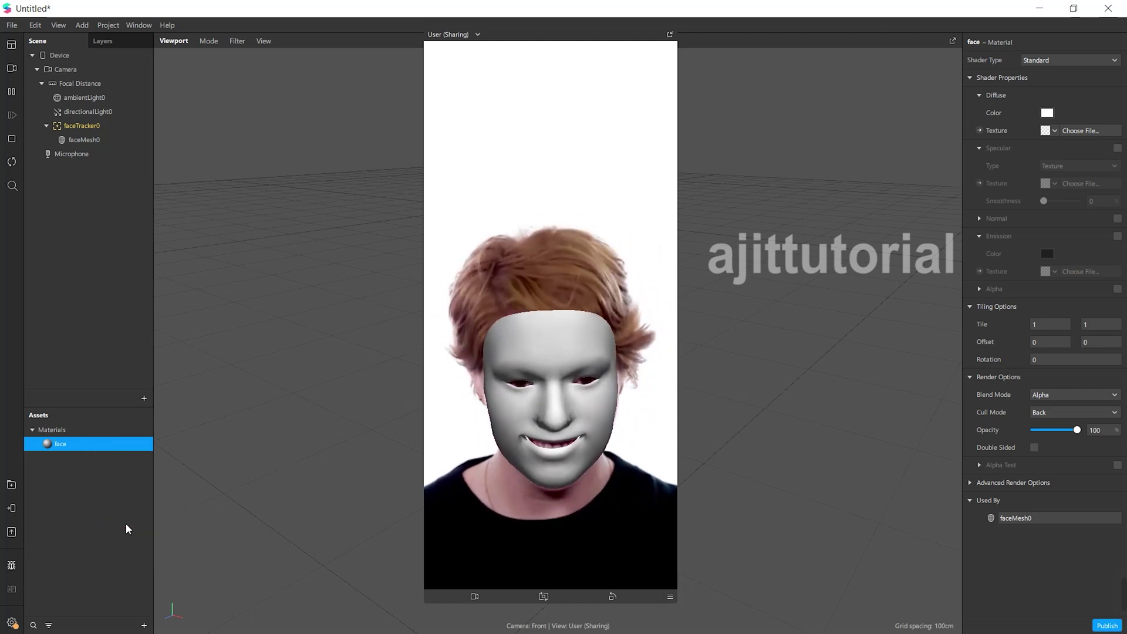
Set the face material's shader type to Flat and load the face2 image as its diffuse texture
left_click(1066, 59)
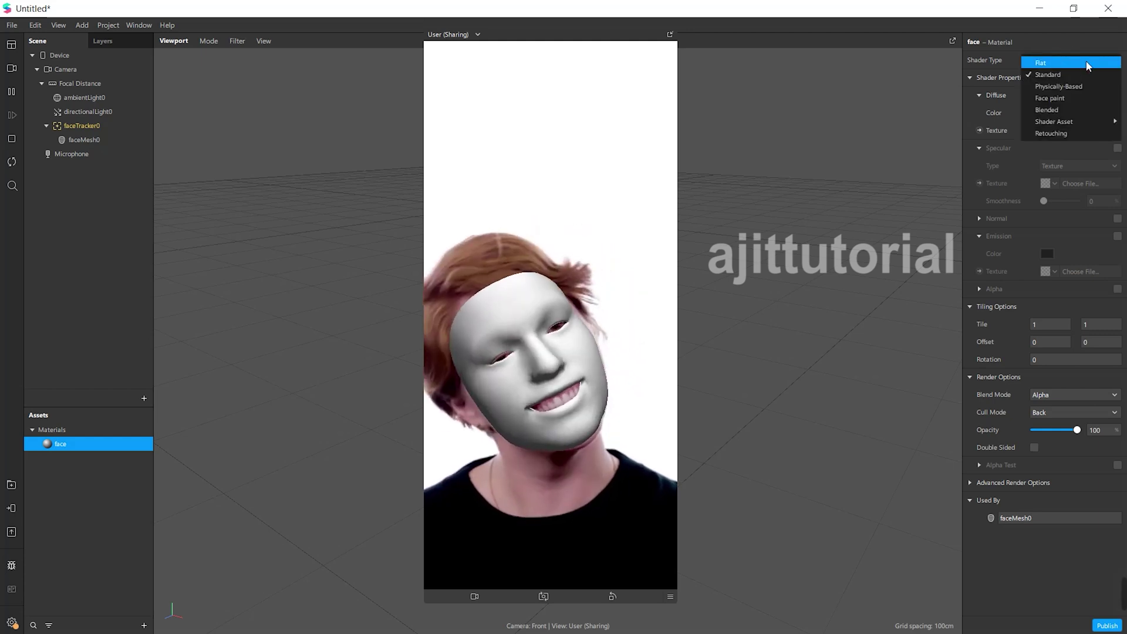
left_click(1065, 60)
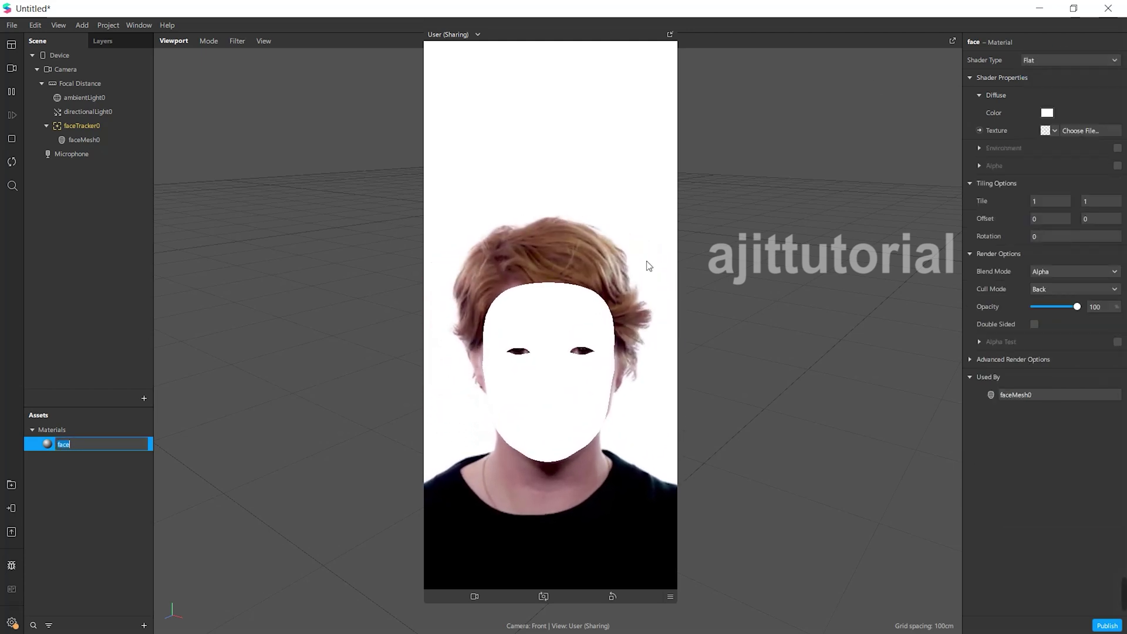
left_click(1055, 131)
left_click(1055, 148)
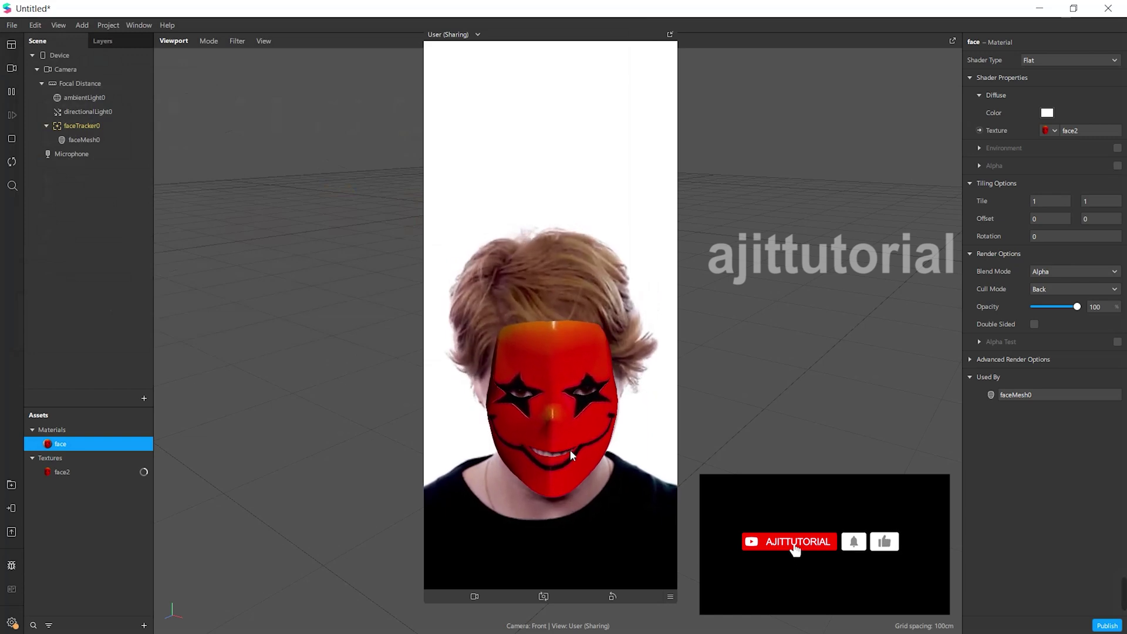
Set the face2 texture's compression to None for iOS, Android and Older Android
left_click(112, 472)
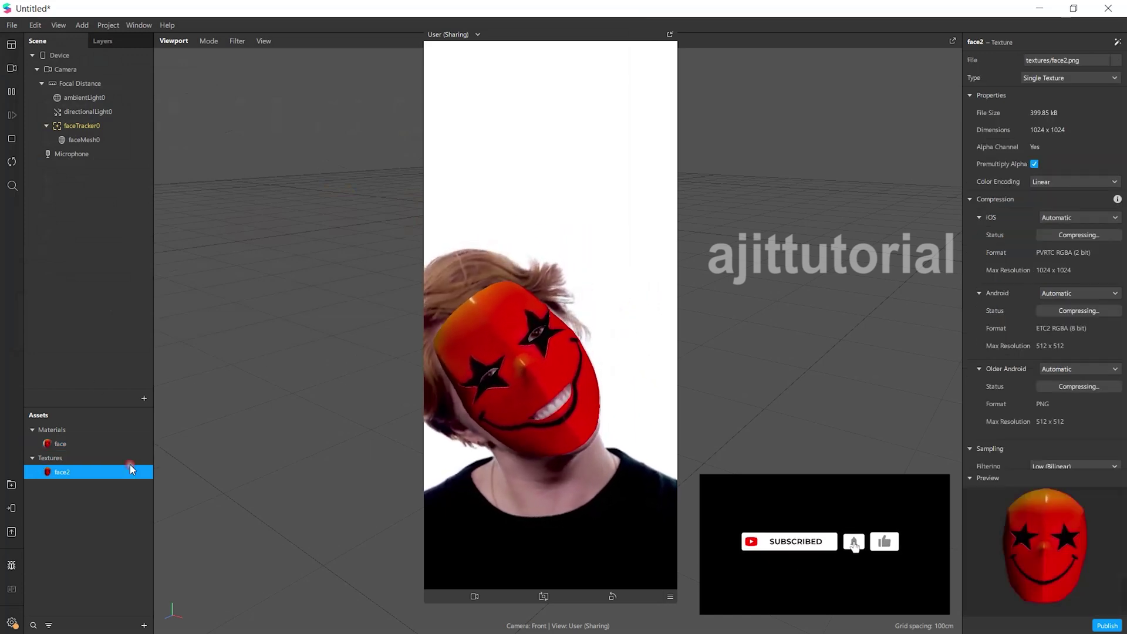
left_click(1077, 218)
left_click(1073, 244)
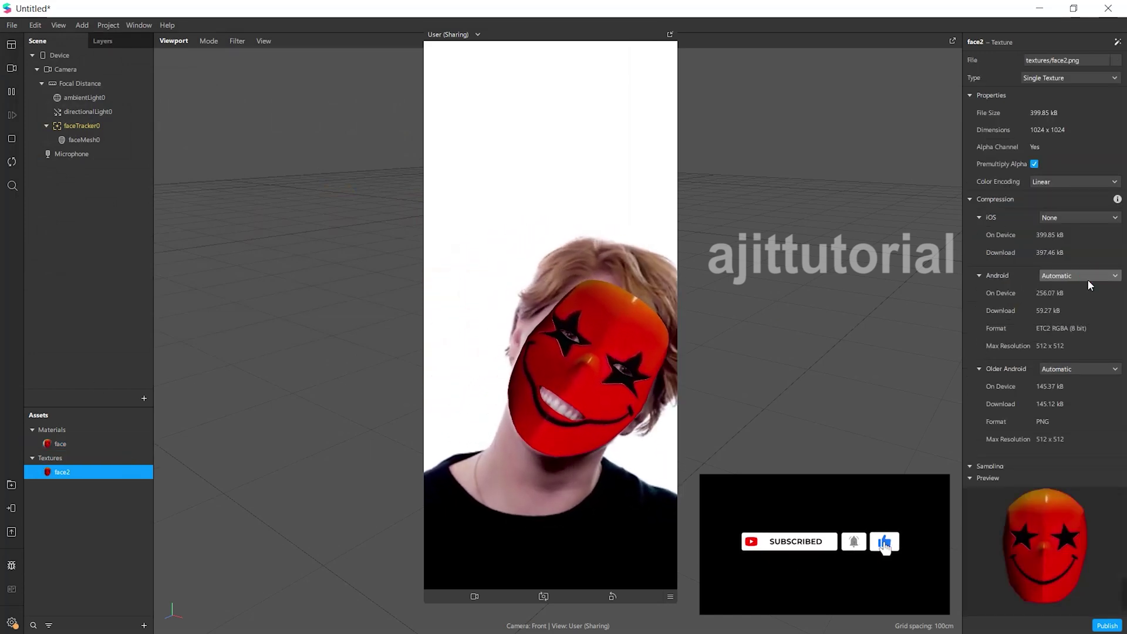
left_click(1087, 276)
left_click(1088, 302)
left_click(1089, 333)
left_click(1087, 361)
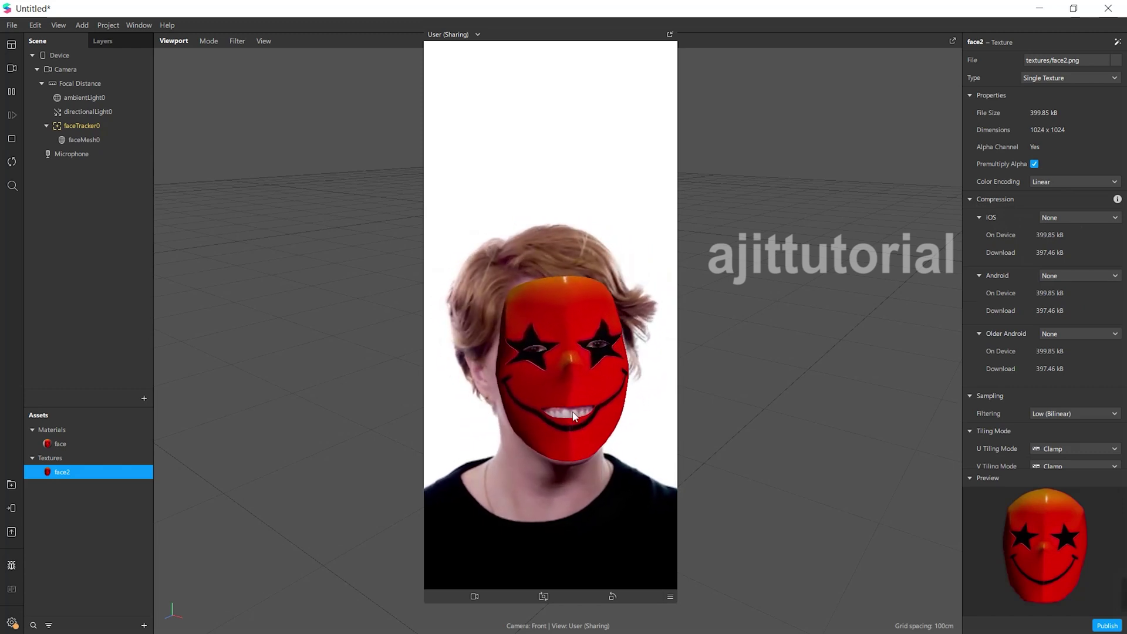
Disable the Eyes and Mouth options of the face mesh
left_click(97, 140)
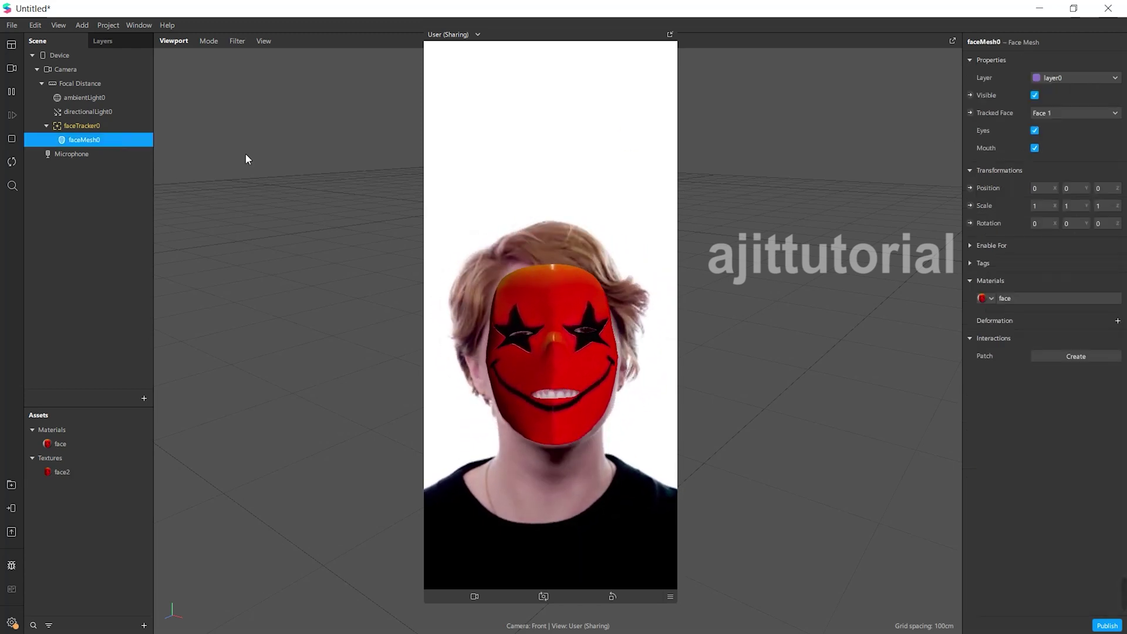
left_click(1035, 131)
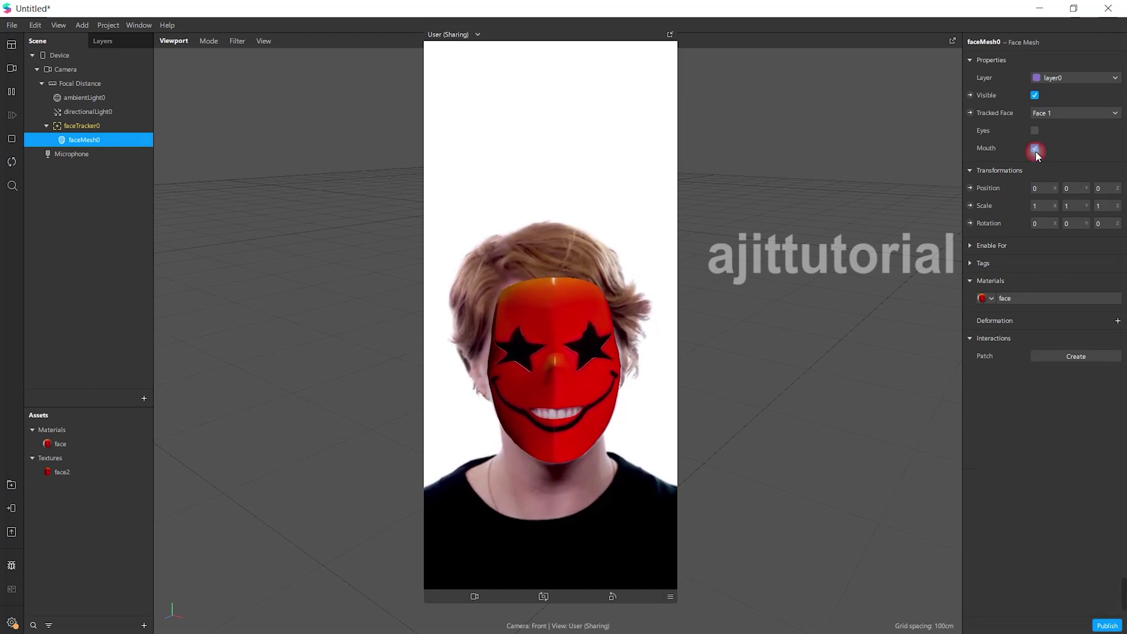
left_click(1035, 148)
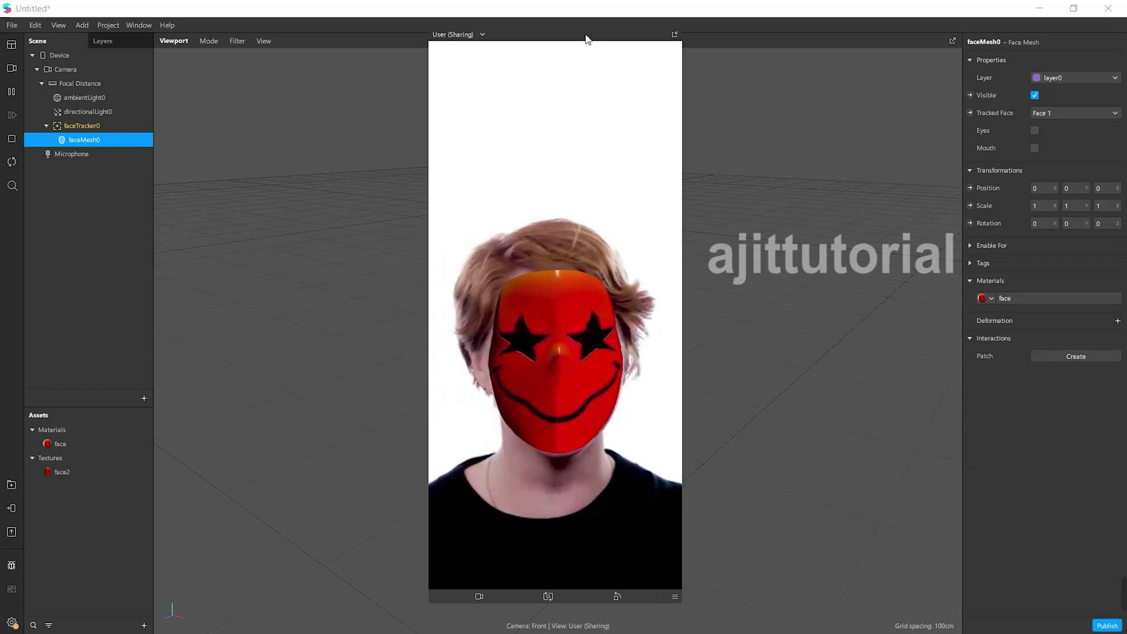
Turn off Use Depth Test and Write to Depth Buffer in the face material's advanced render options
left_click_drag(586, 37, 786, 23)
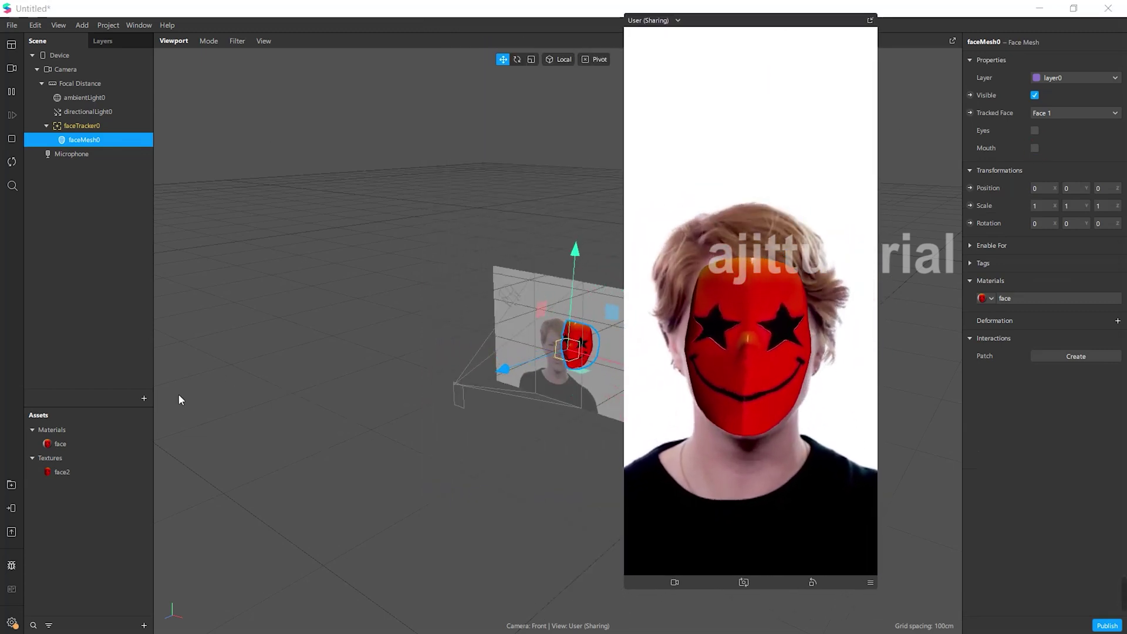
double_click(75, 445)
left_click(986, 361)
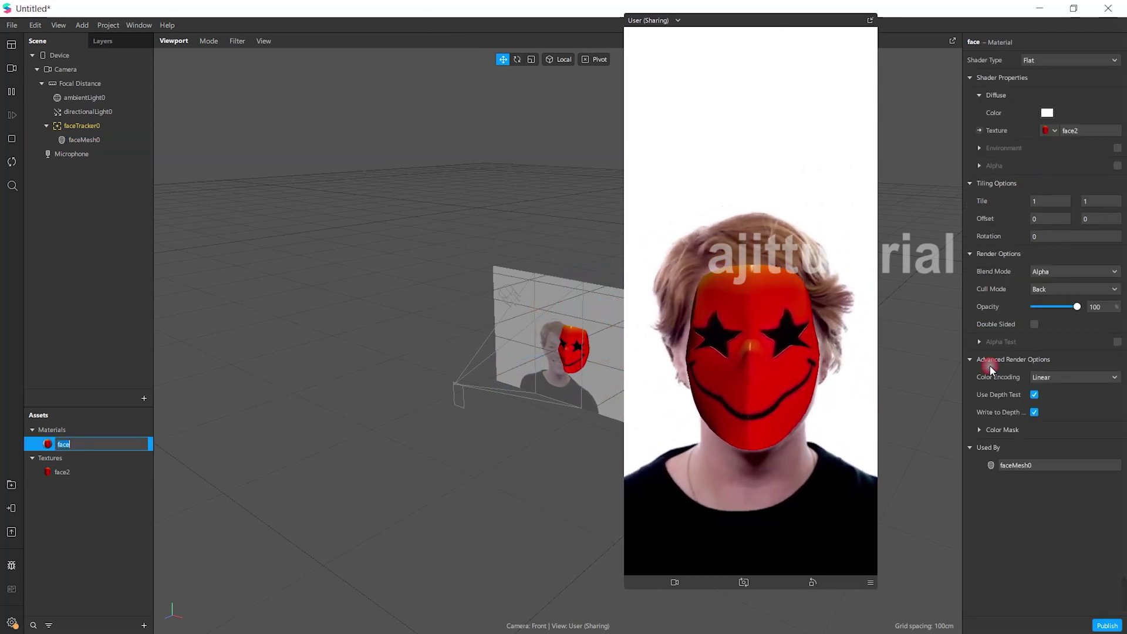
left_click(1035, 394)
left_click(1035, 413)
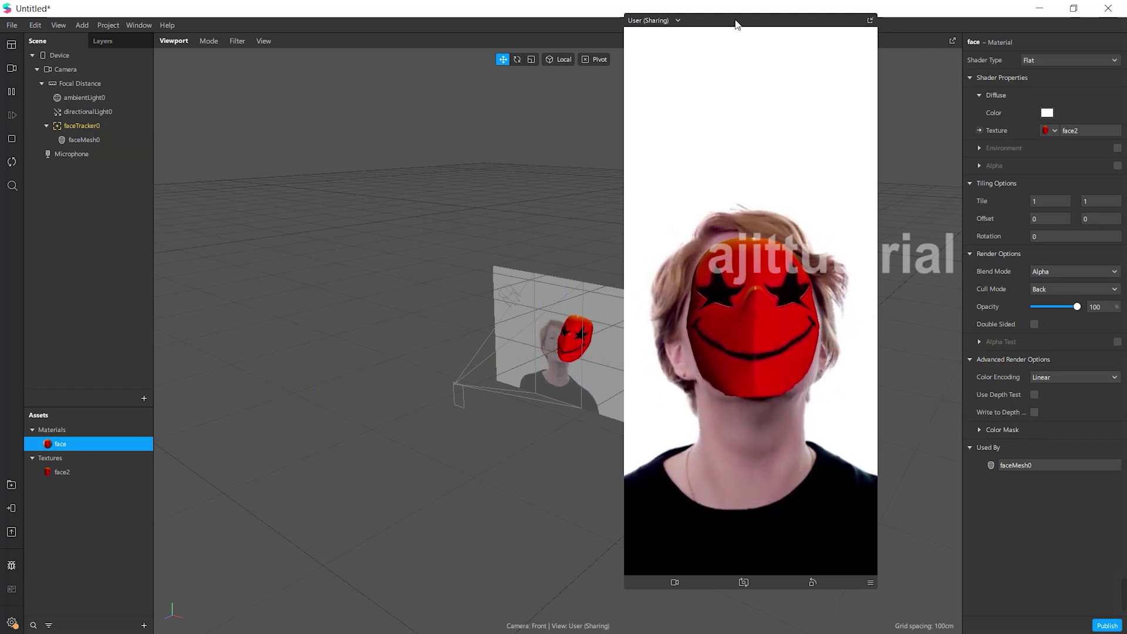
left_click_drag(735, 20, 537, 48)
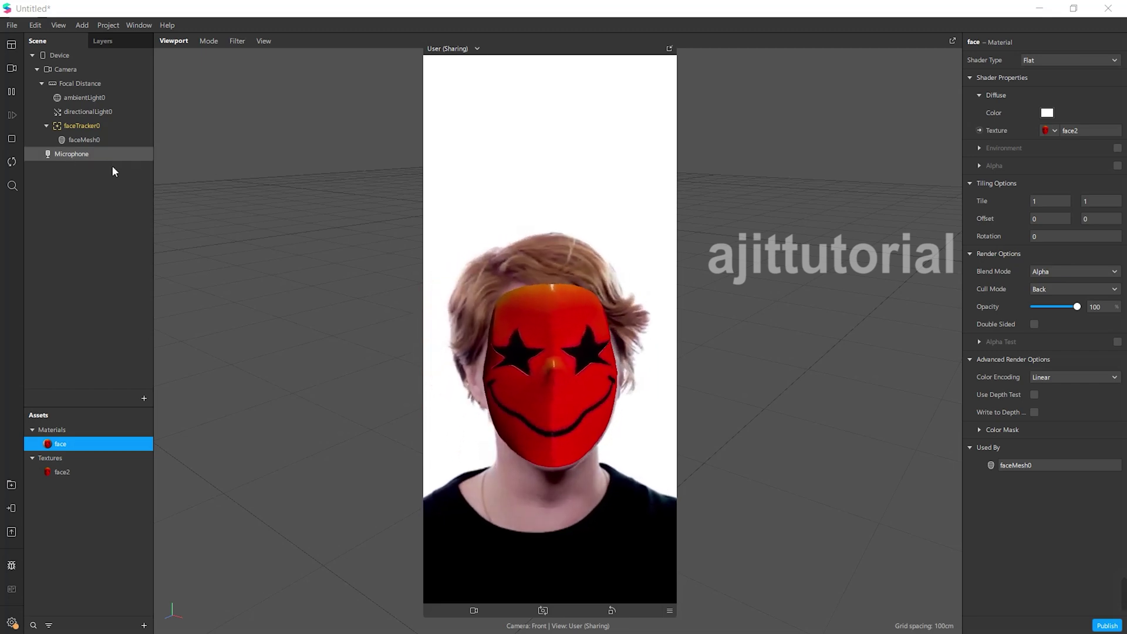
Add a canvas under the face tracker and insert a rectangle inside that canvas
right_click(101, 131)
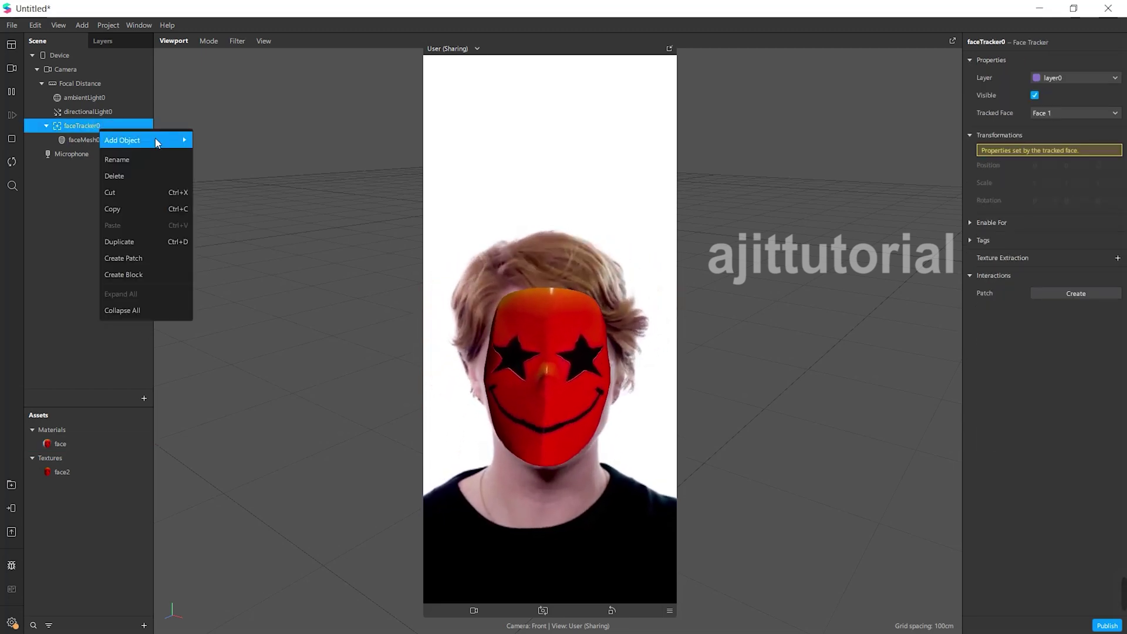
mouse_move(164, 144)
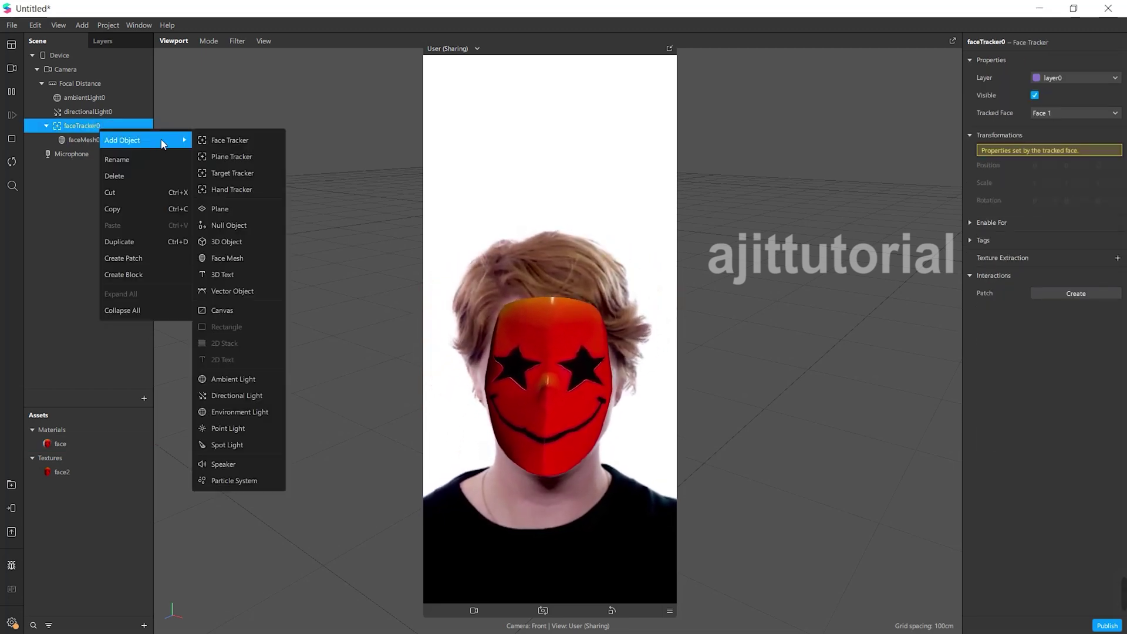
left_click(236, 309)
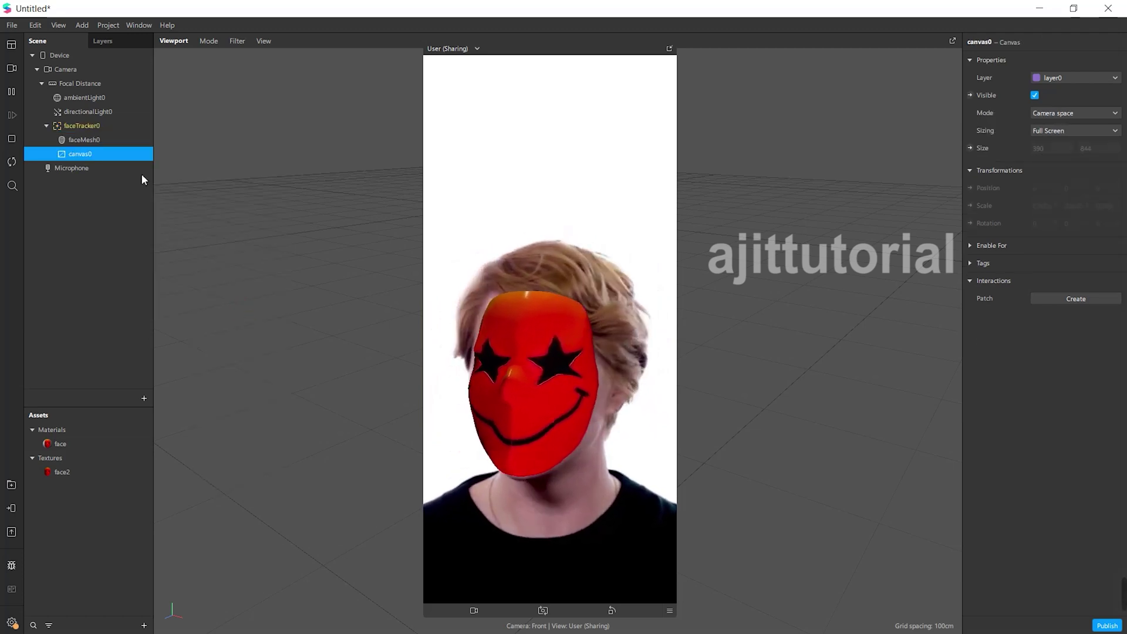
right_click(114, 153)
mouse_move(159, 164)
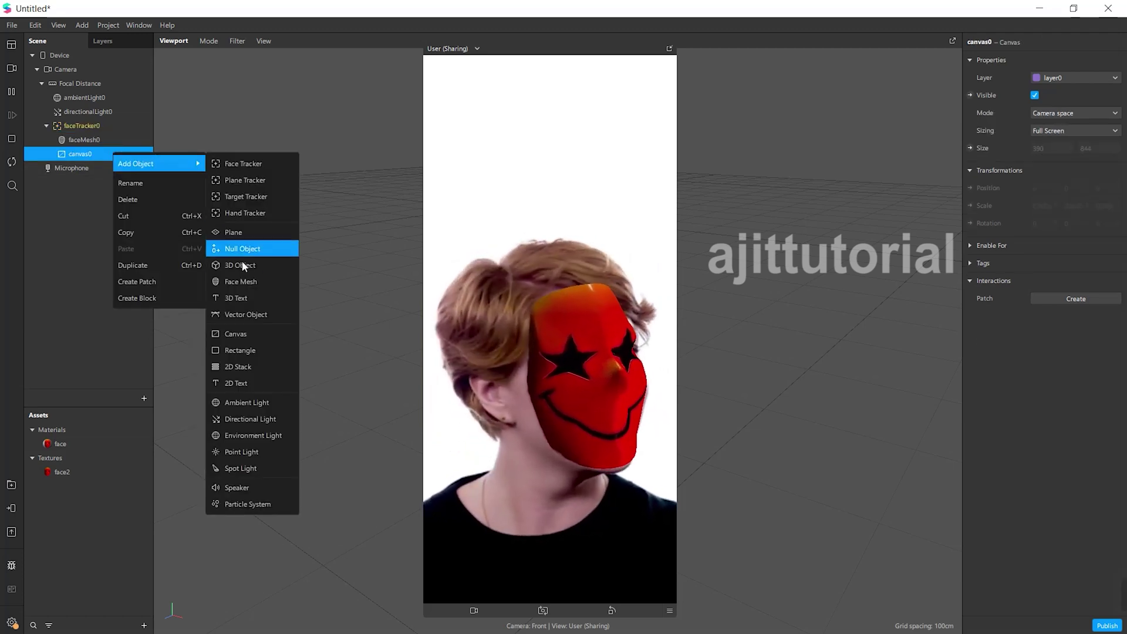
left_click(252, 350)
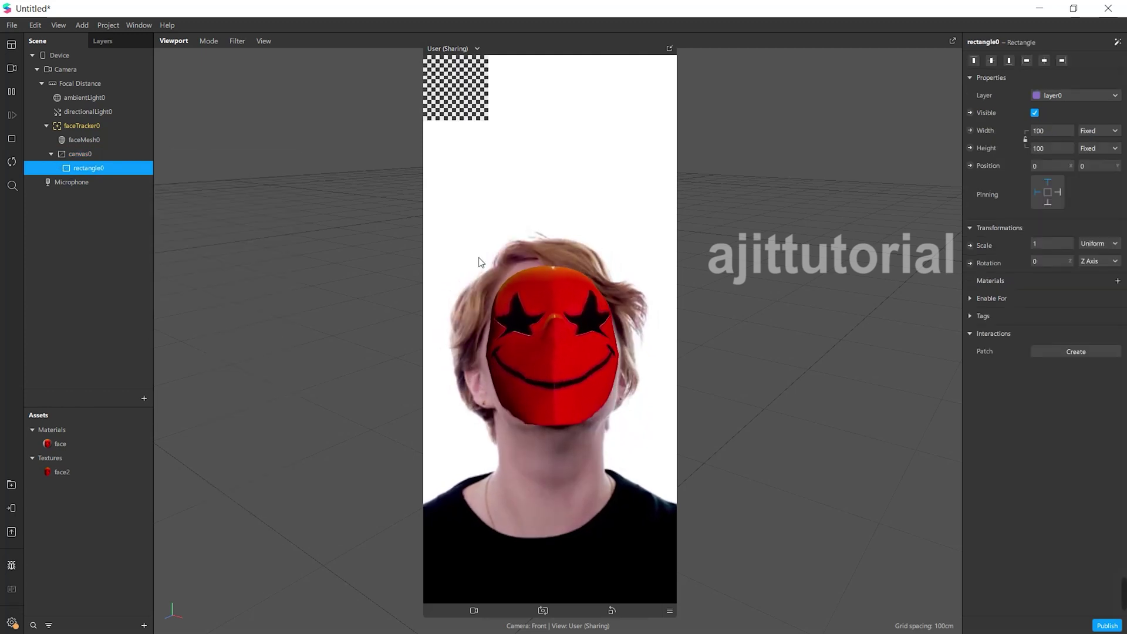
Set the canvas rectangle's width and height to Fill Width and Fill Height so it covers the whole screen
left_click(1098, 130)
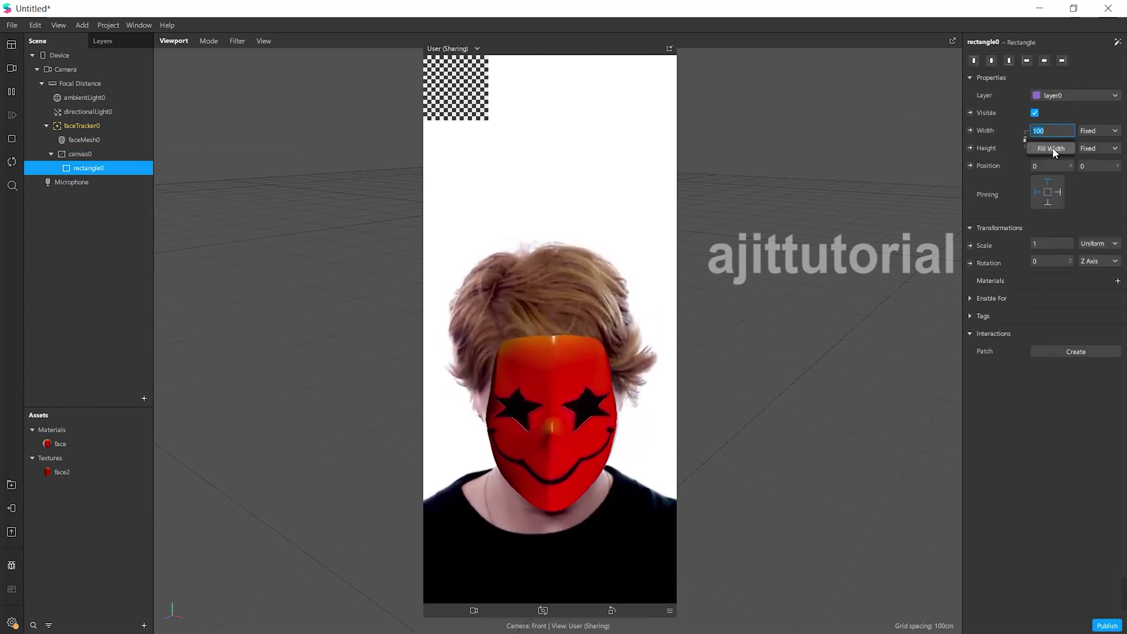
left_click(1052, 147)
left_click(1098, 148)
left_click(1054, 166)
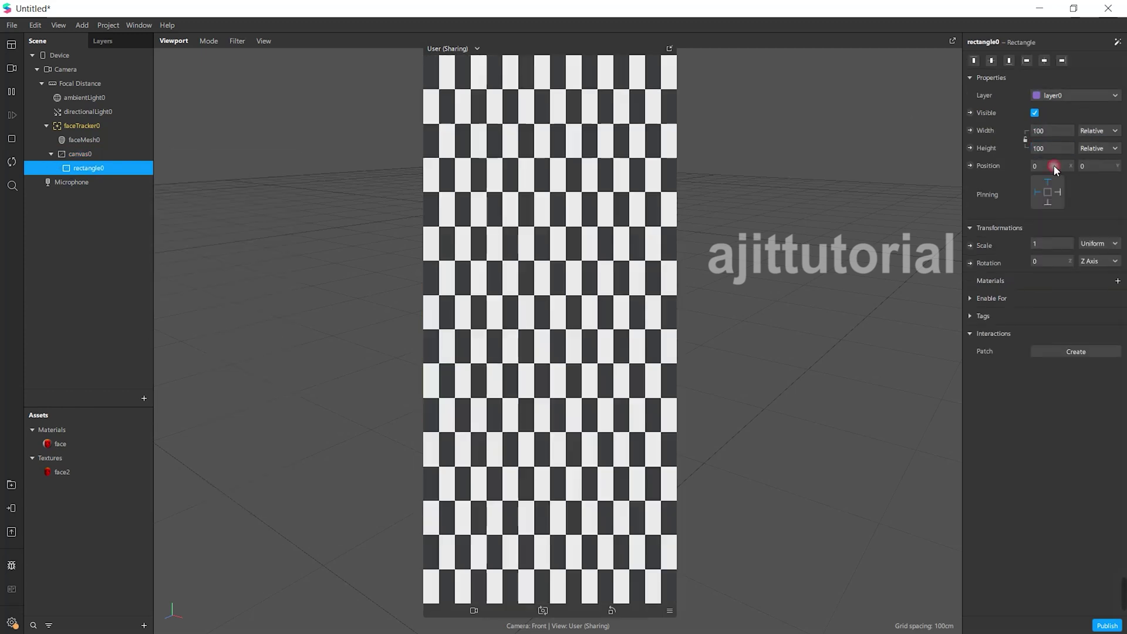
Create a new material for the rectangle and rename it red
left_click(1117, 281)
left_click(1102, 317)
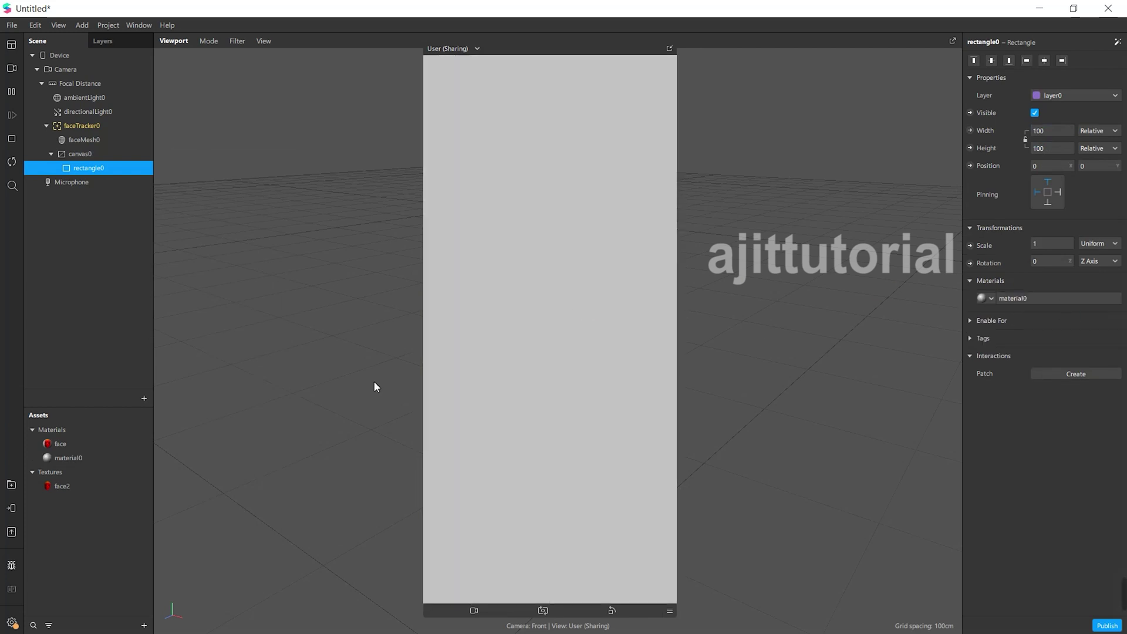
right_click(86, 458)
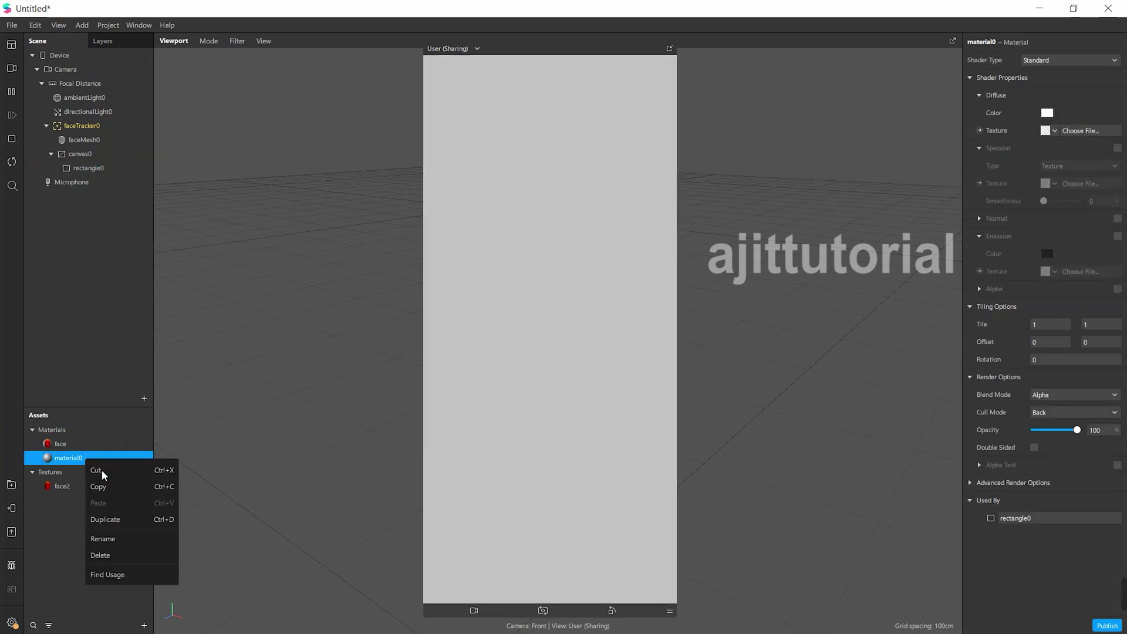
left_click(119, 539)
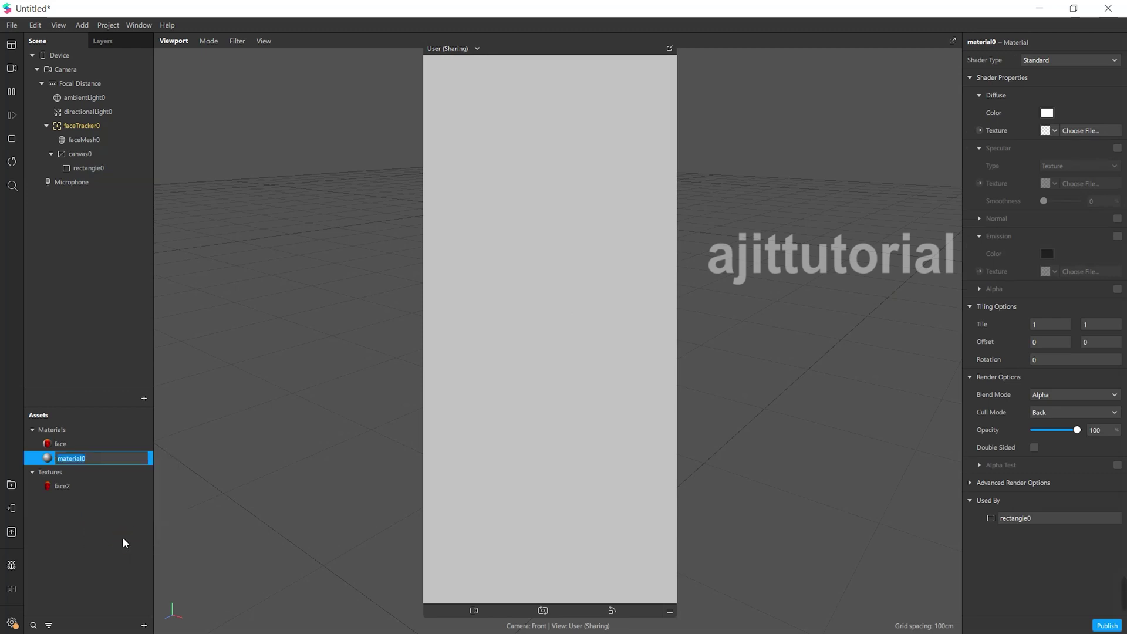
type("red")
key("Return")
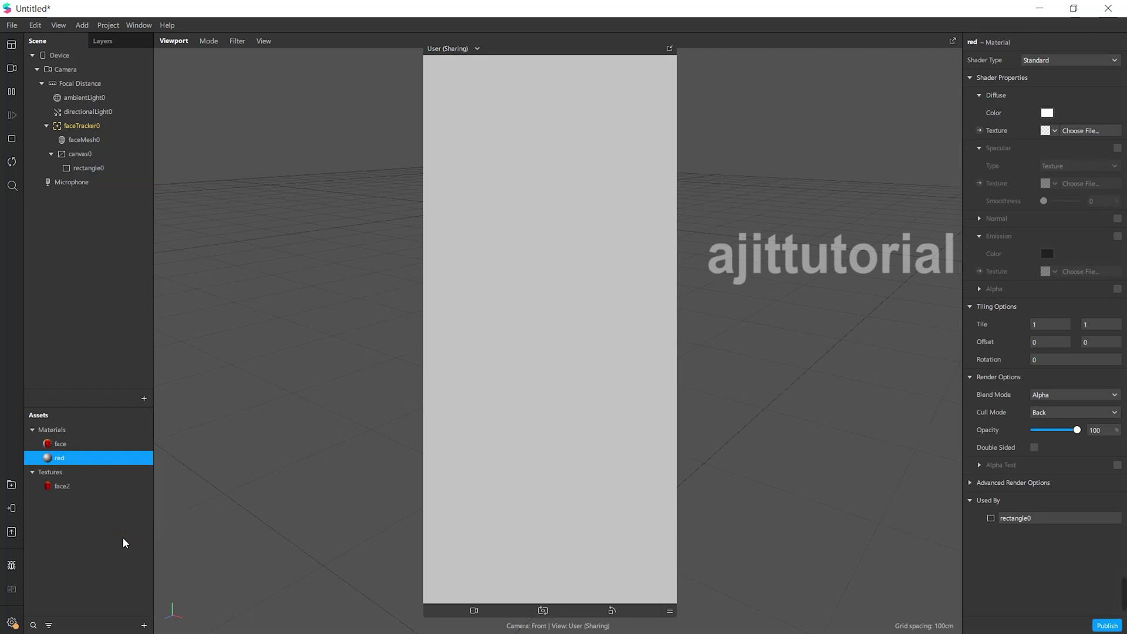
Set the red material's shader type to Flat and turn off Use Depth Test and Write to Depth Buffer
left_click(1051, 60)
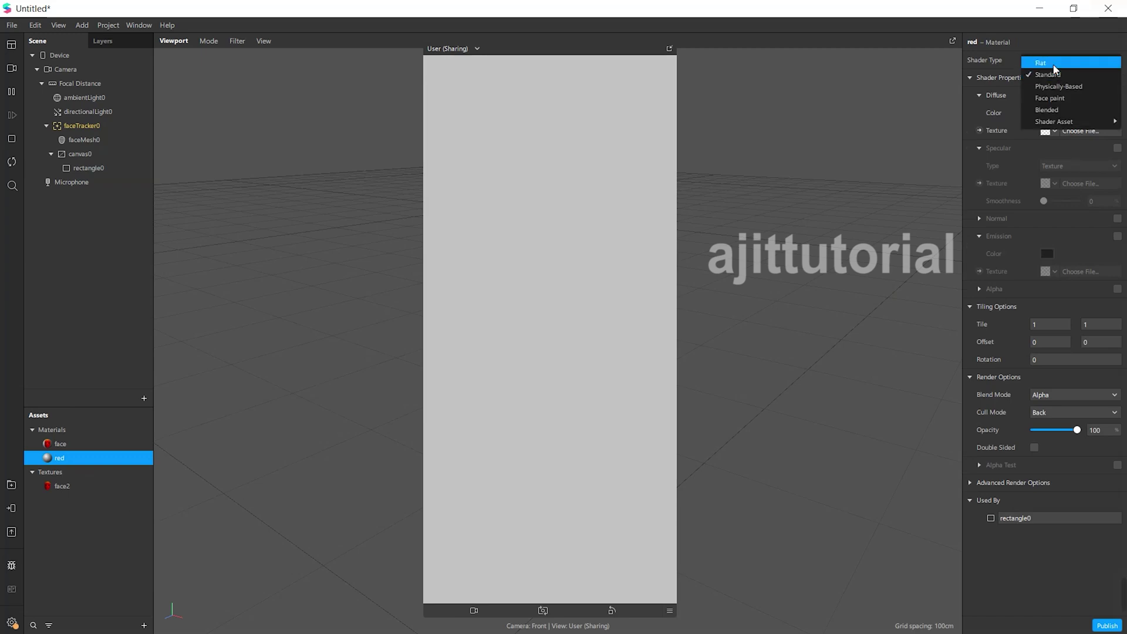
left_click(1054, 69)
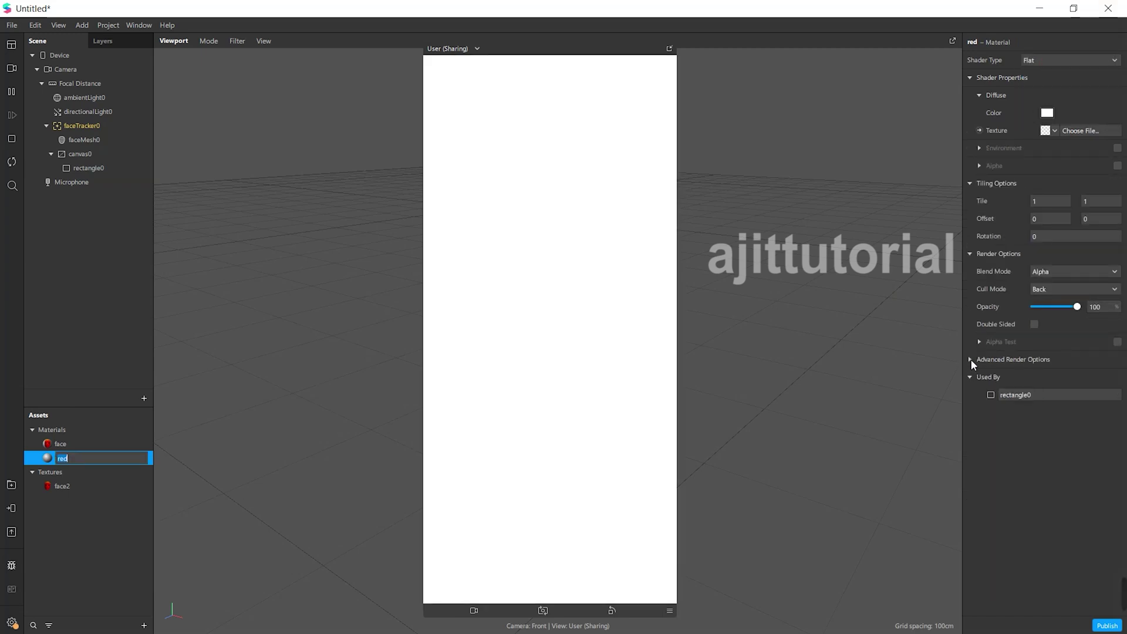
left_click(971, 360)
left_click(1035, 412)
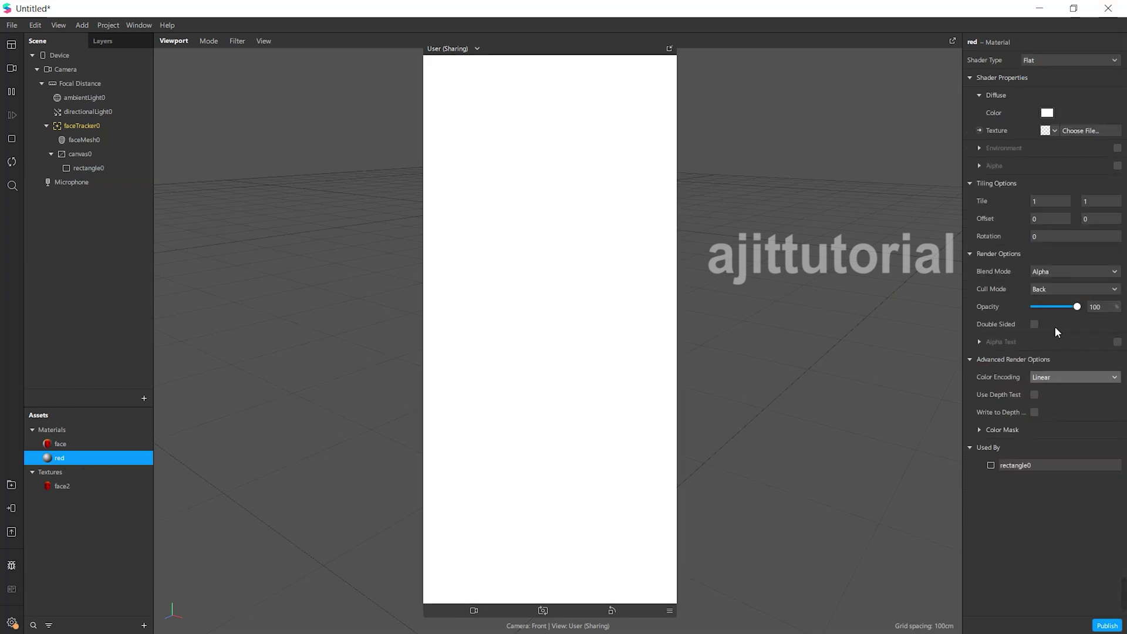
Shrink the simulator preview and show the Patch Editor
left_click_drag(431, 181, 405, 164)
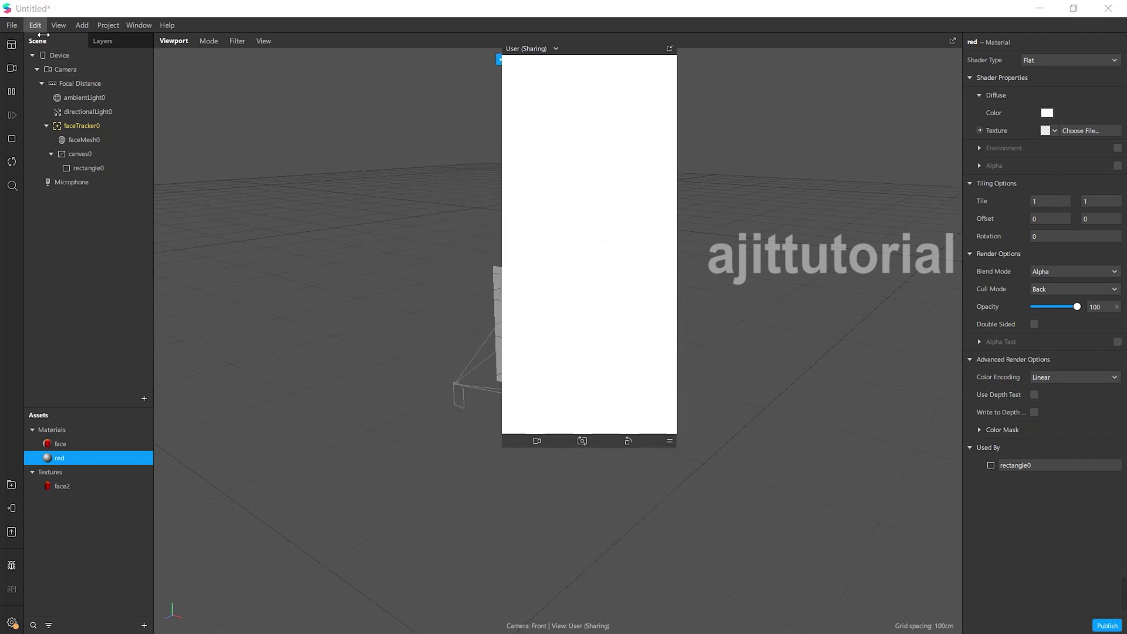
left_click(60, 26)
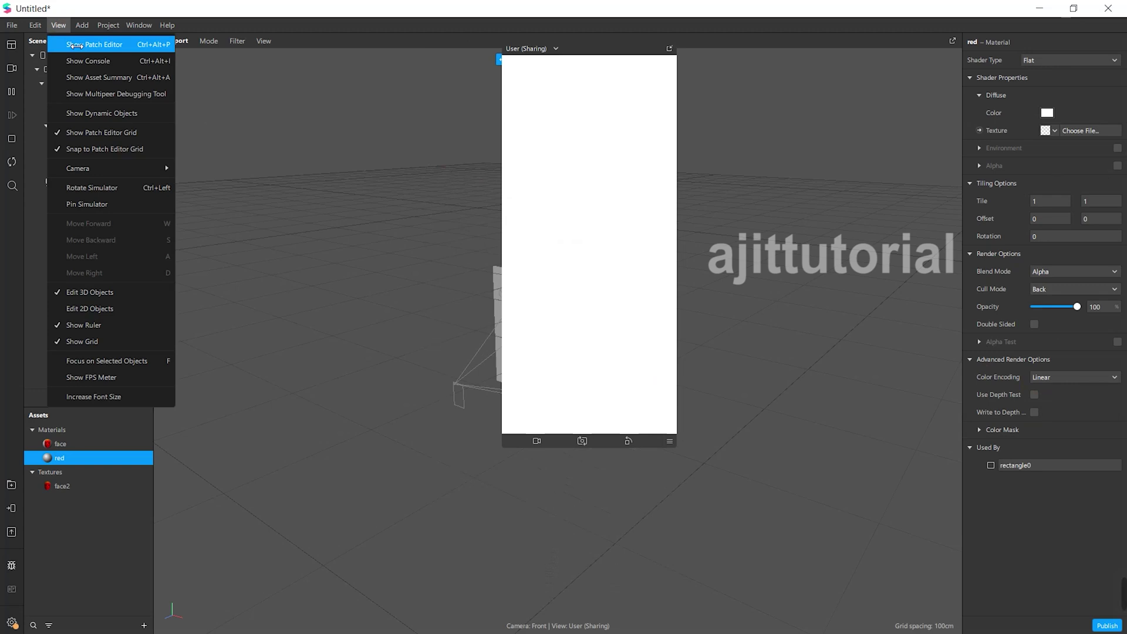
left_click(73, 46)
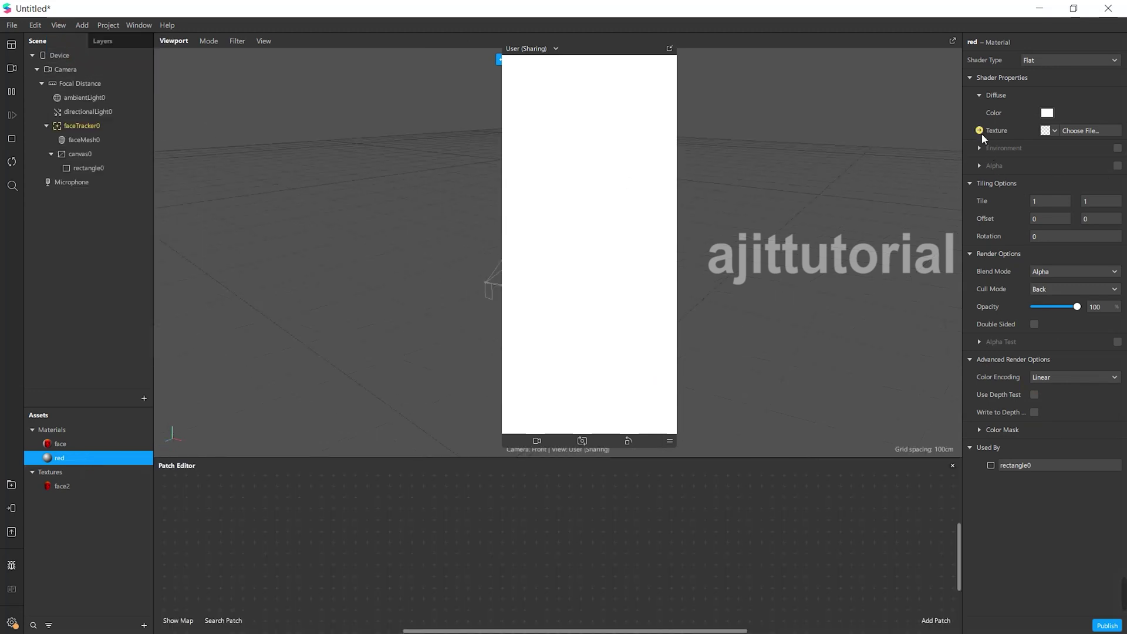
Create a patch for the red material's diffuse texture, then extract the camera's texture and add it as a patch
left_click(979, 131)
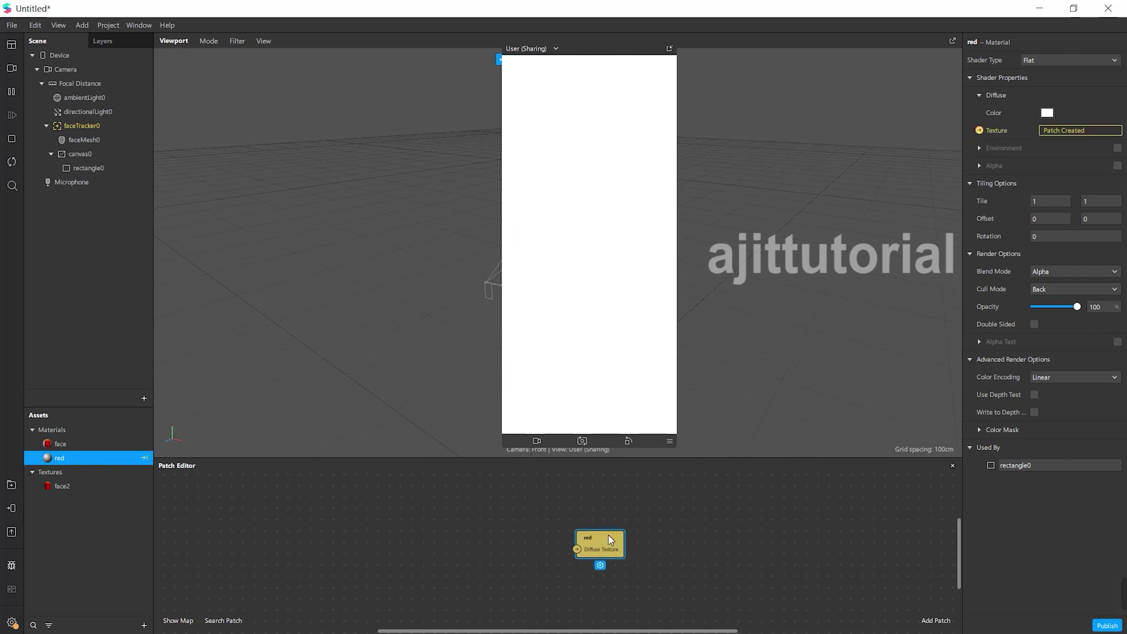
left_click(82, 71)
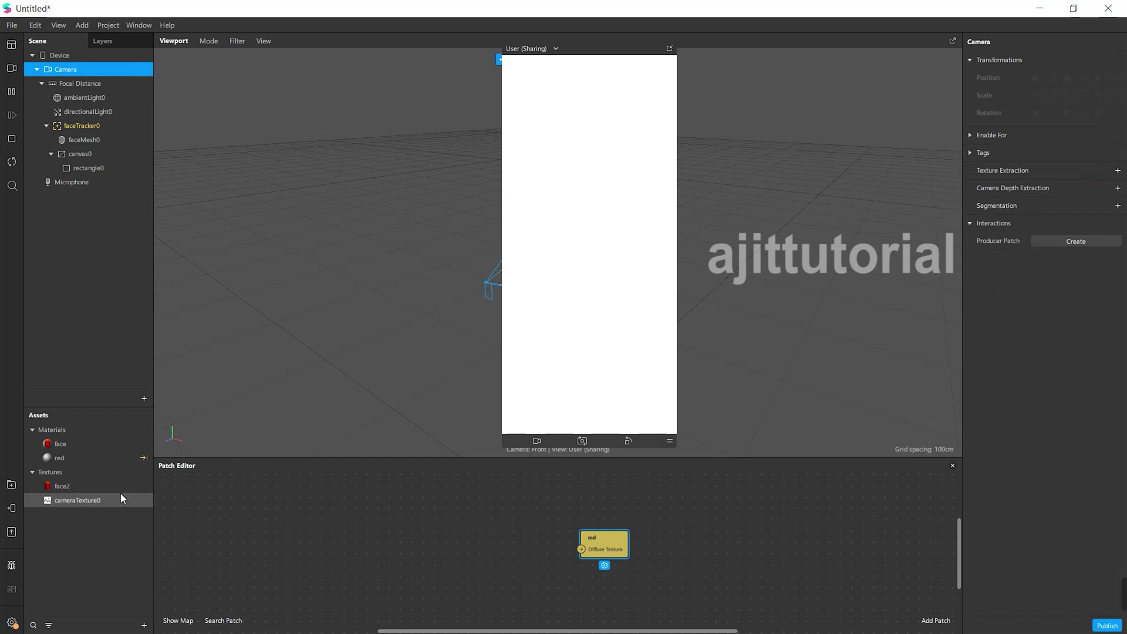
left_click_drag(121, 496, 304, 508)
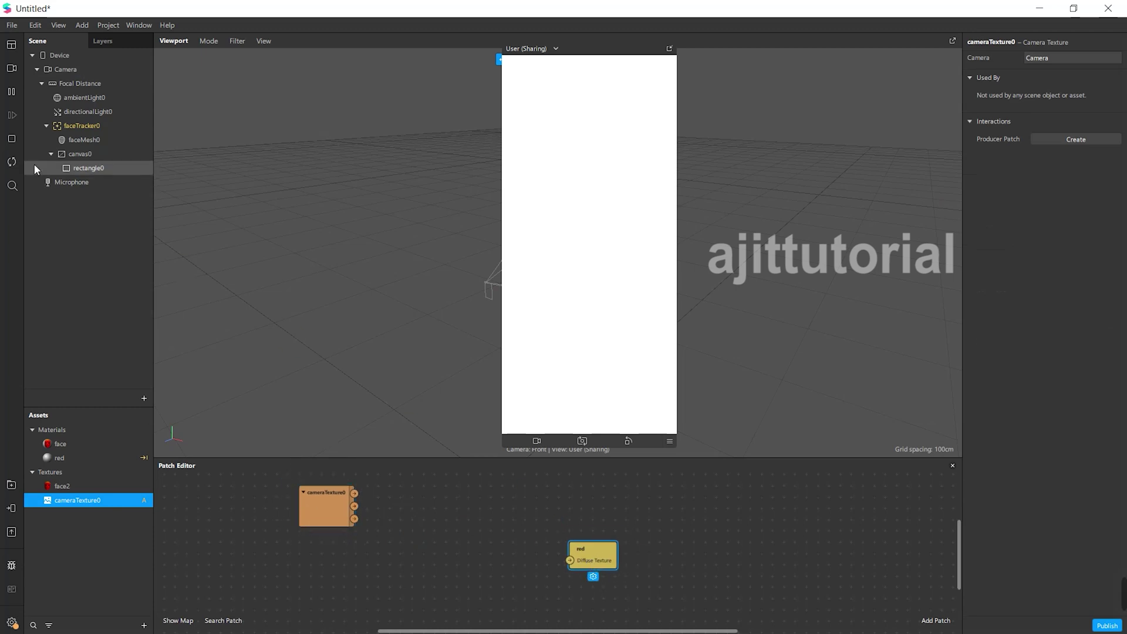
Move the canvas out of the face tracker and place it directly above the tracker under Focal Distance
left_click(54, 157)
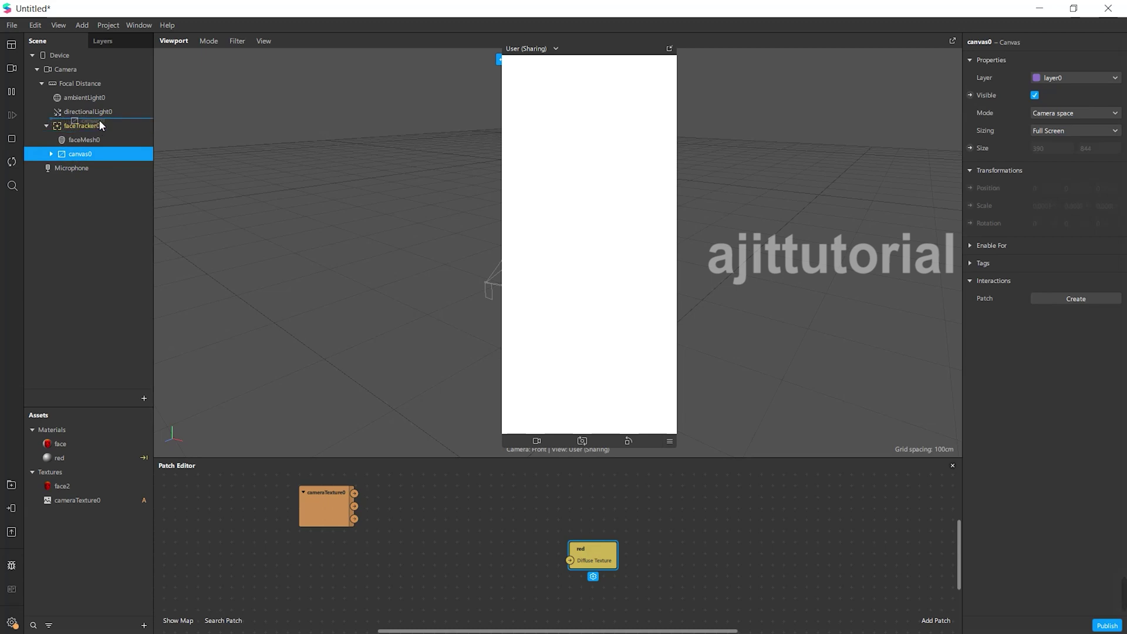
left_click_drag(100, 119, 100, 120)
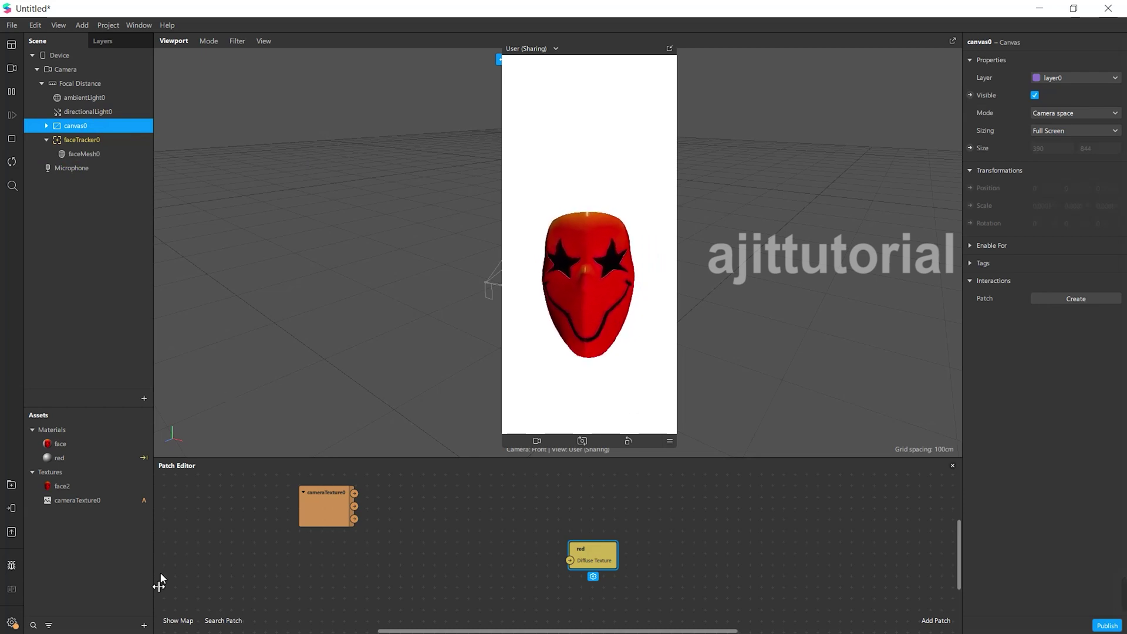
Import the RED ROOOM image as a color LUT and add it with its colorLUTShader to the patch graph
left_click(144, 625)
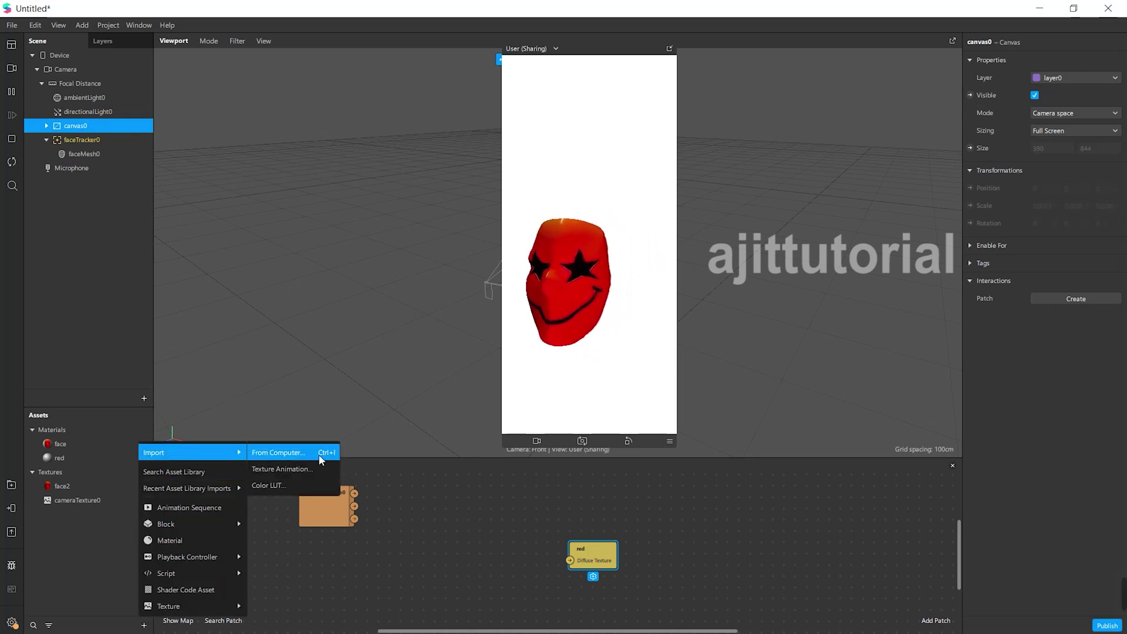
left_click(269, 486)
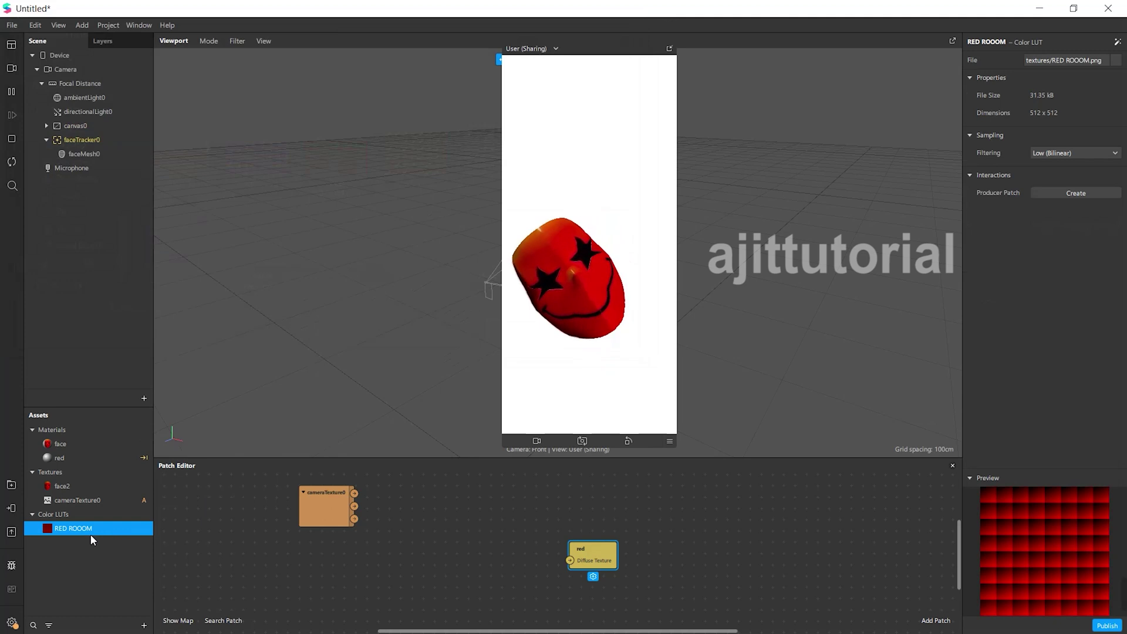
left_click_drag(208, 508, 333, 569)
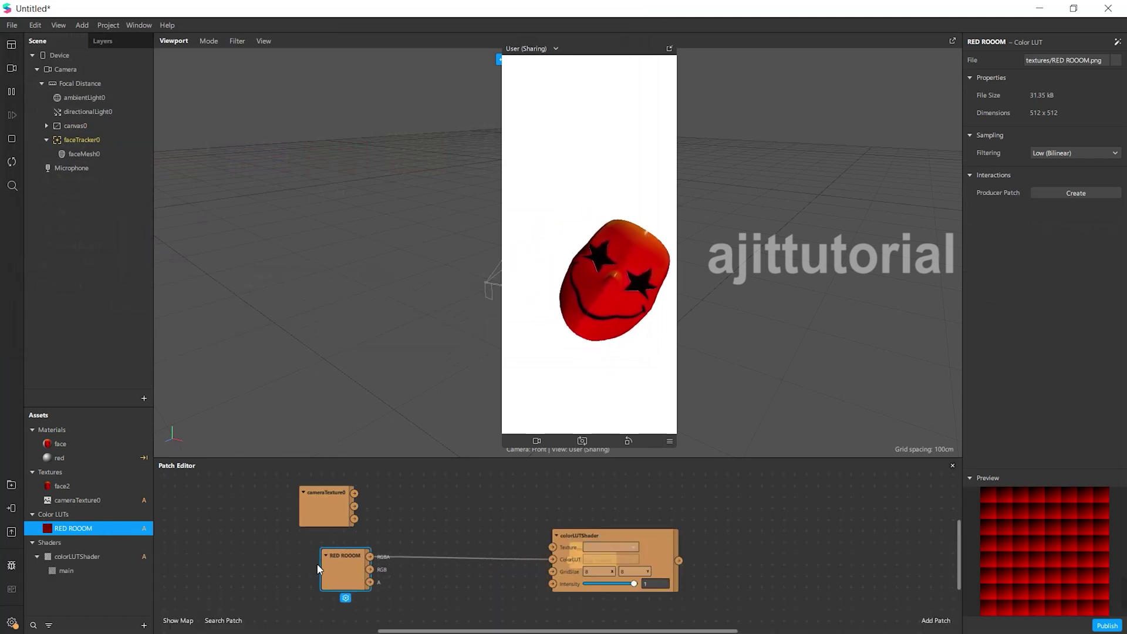
Connect the camera texture's RGBA to the colorLUTShader's Texture input and the shader's output to the red material's Diffuse Texture
left_click_drag(570, 548, 411, 492)
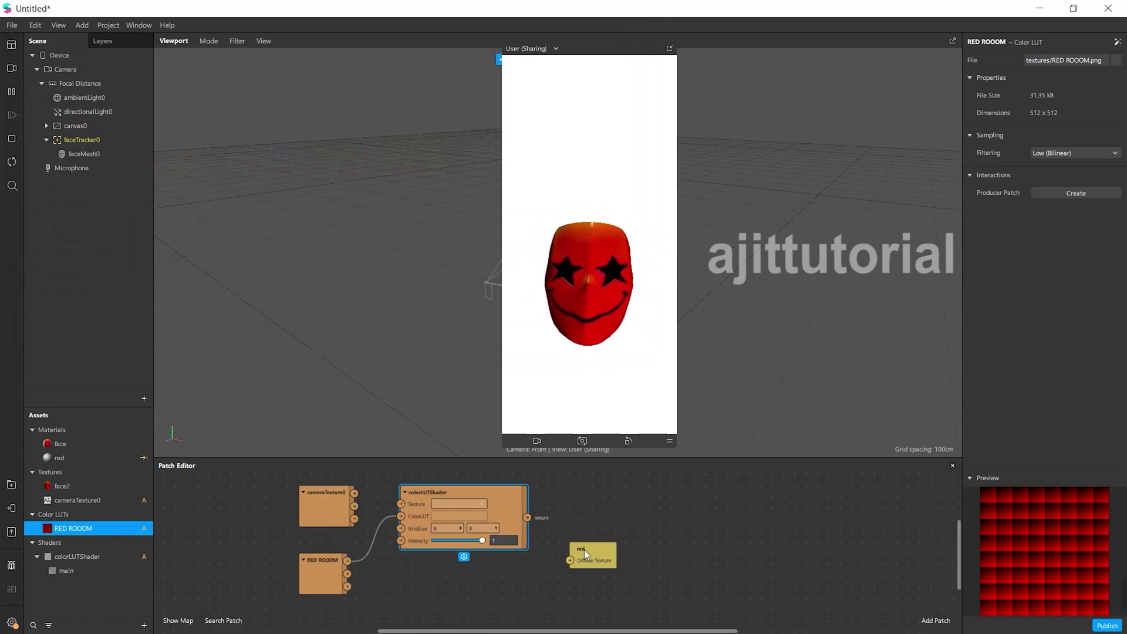
left_click_drag(324, 506, 267, 506)
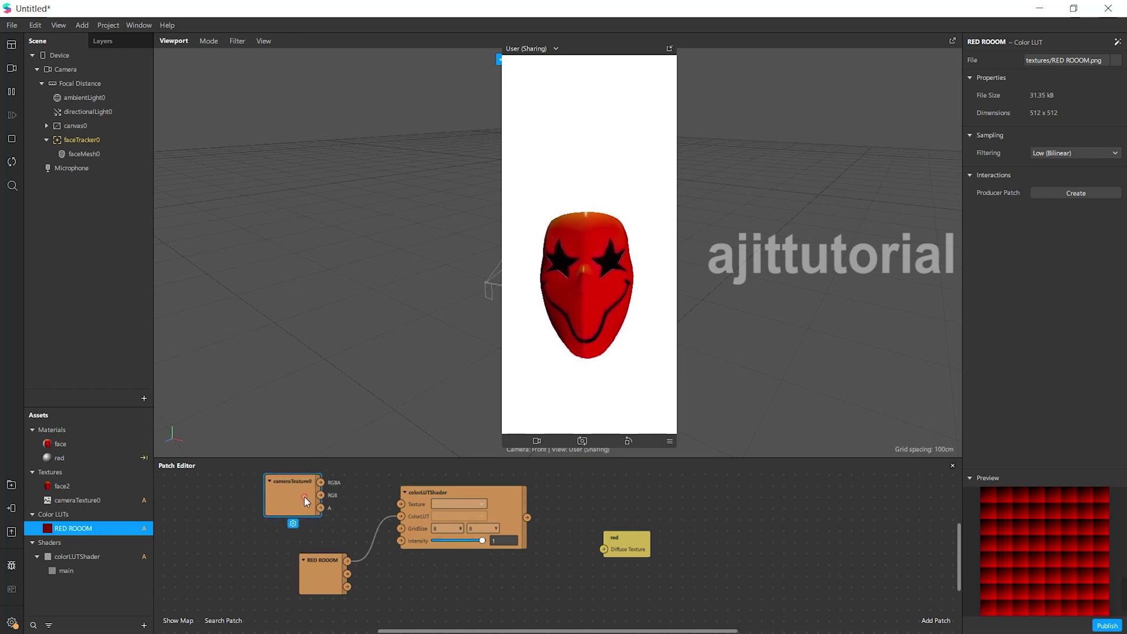
left_click_drag(321, 482, 401, 505)
left_click_drag(527, 517, 604, 549)
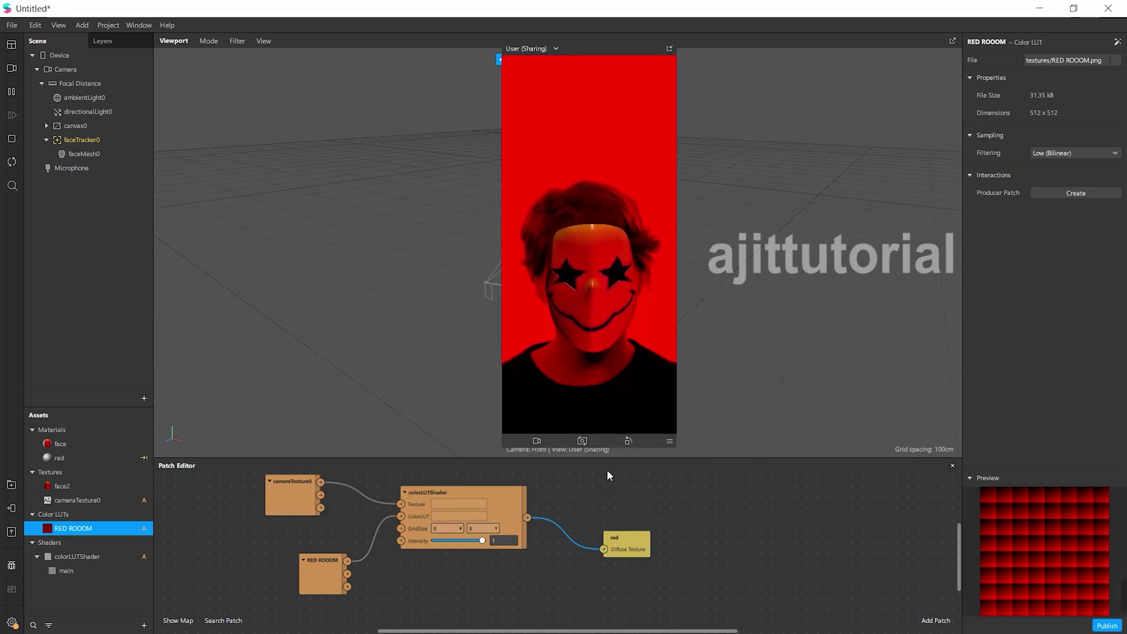
Enlarge the simulator preview and reposition it to show the full red effect
left_click_drag(583, 47, 548, 96)
left_click_drag(649, 265, 731, 300)
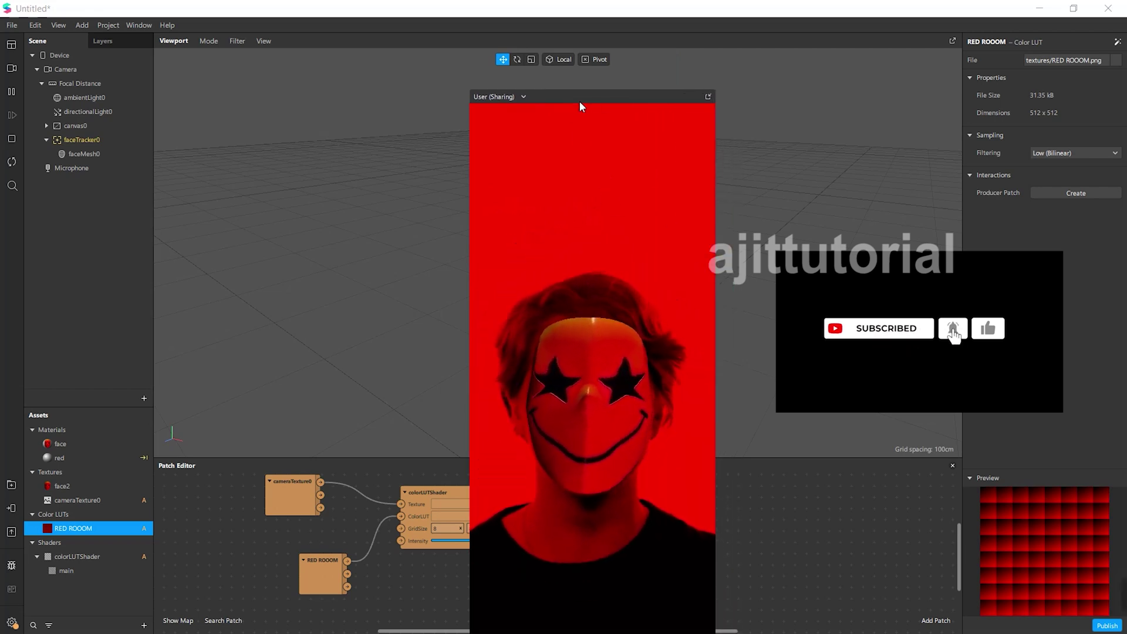
left_click_drag(580, 101, 543, 41)
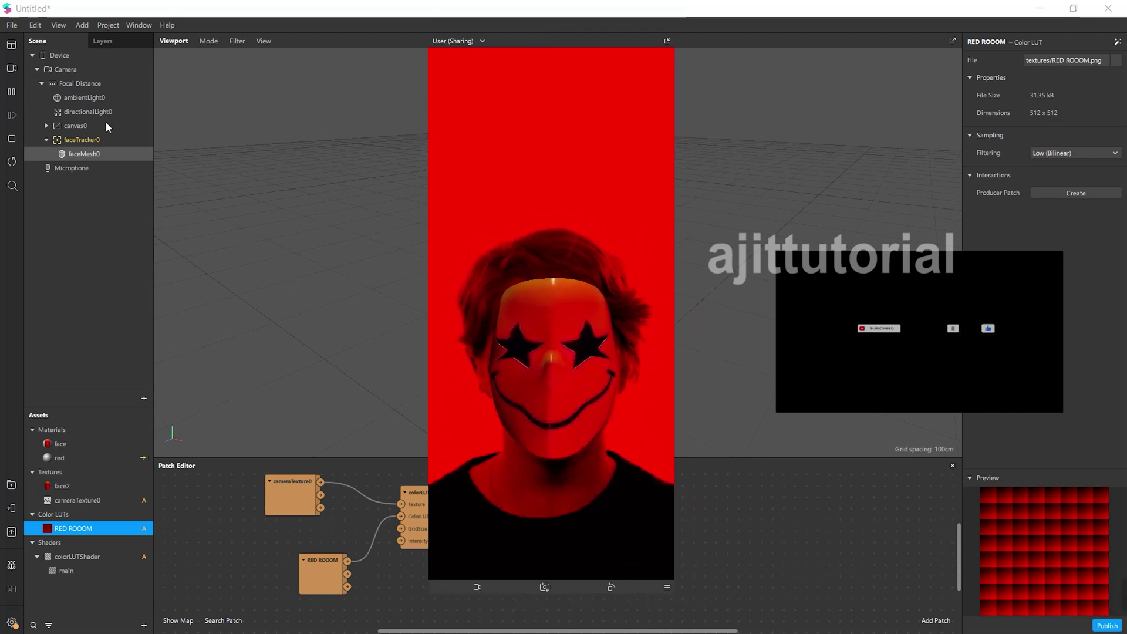
Preview the filter on several real-time simulation videos to check the mask and red color effect on different faces
left_click(11, 68)
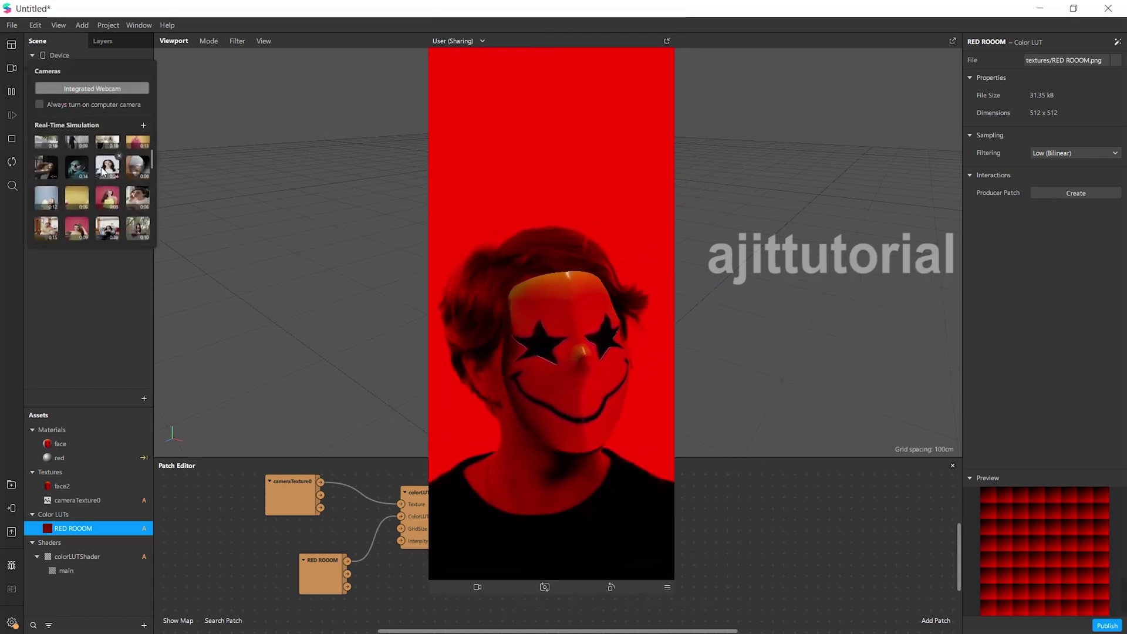
left_click(105, 177)
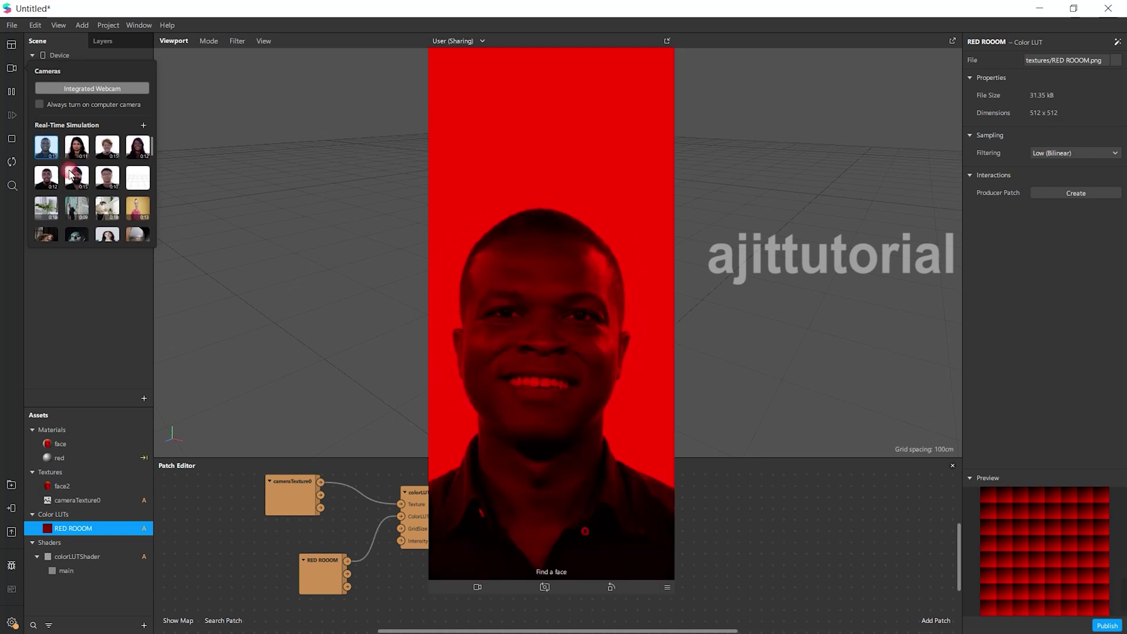
scroll(106, 176, "down", 2)
mouse_move(108, 169)
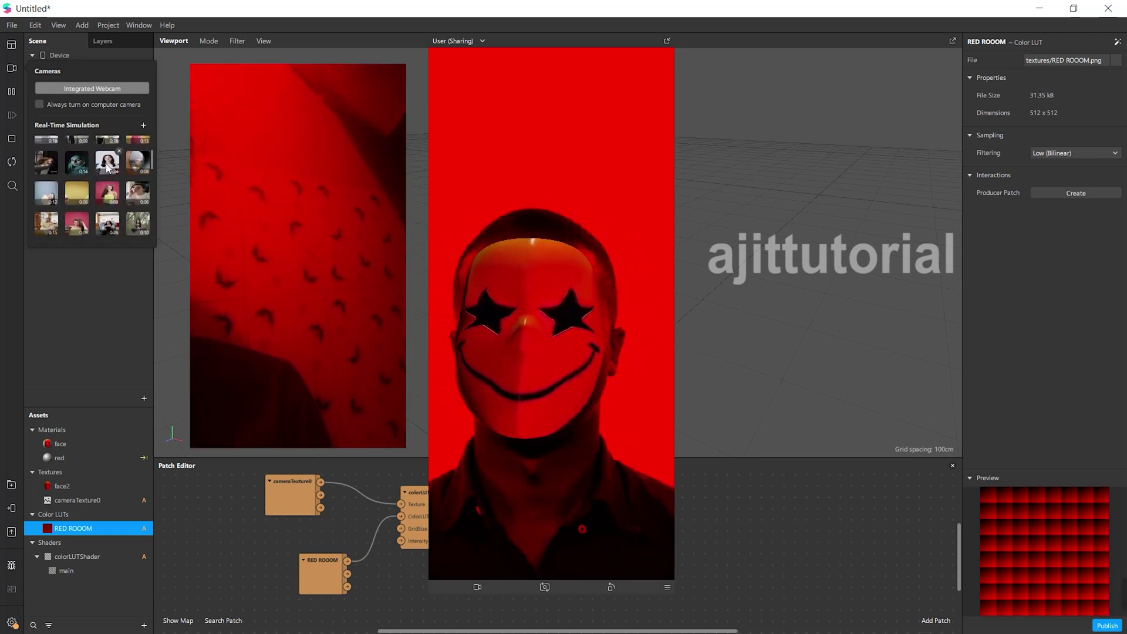
left_click(108, 200)
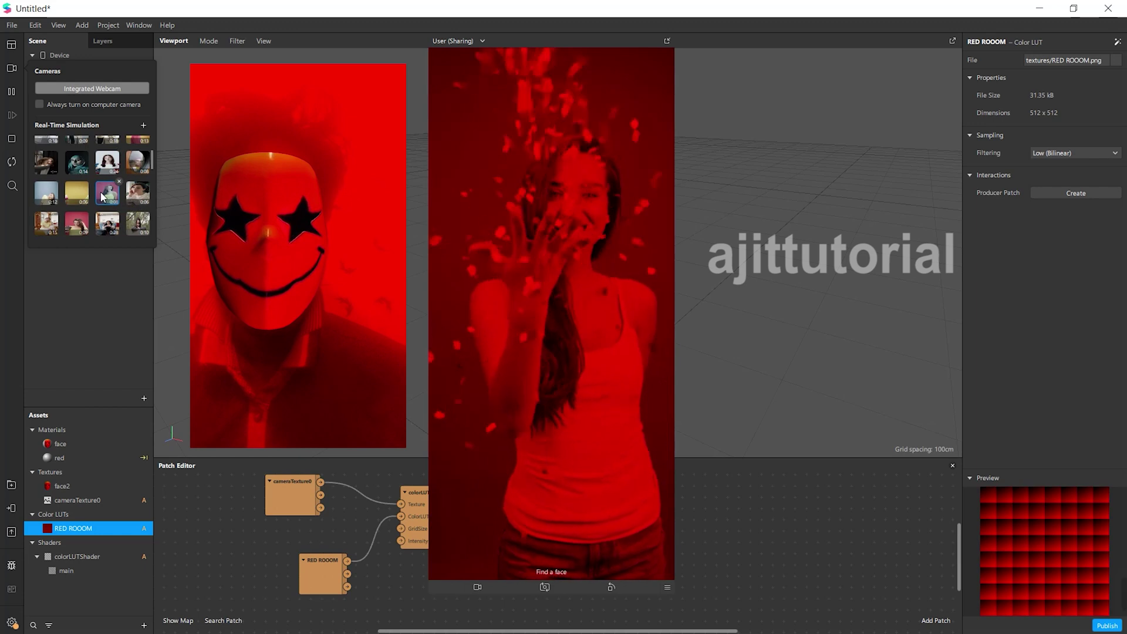
left_click(106, 230)
scroll(88, 194, "down", 2)
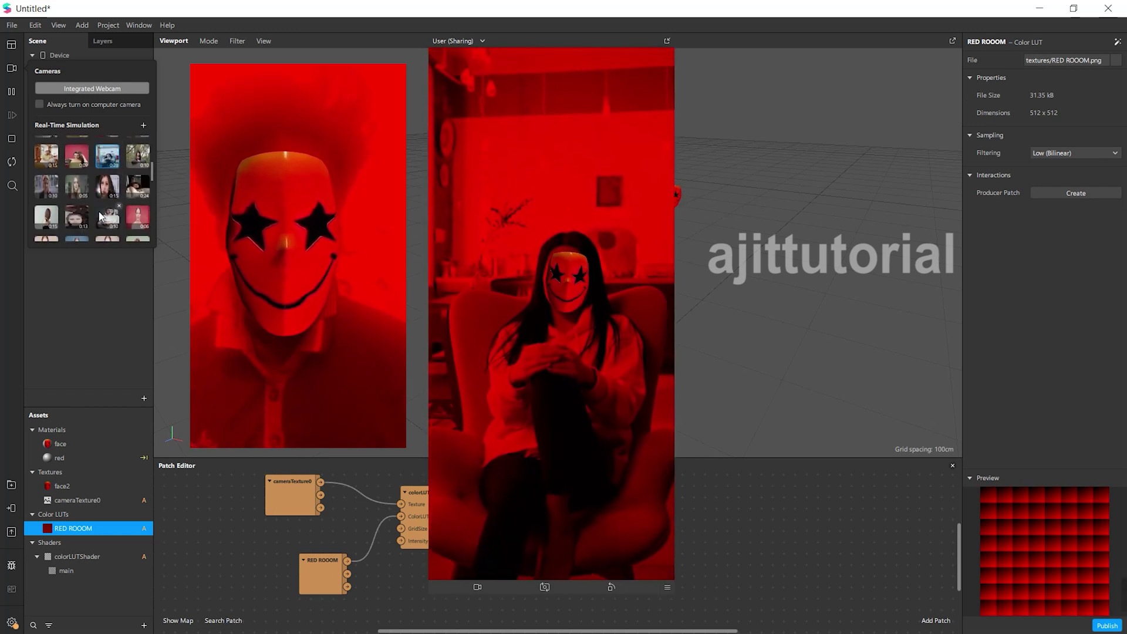
left_click(45, 194)
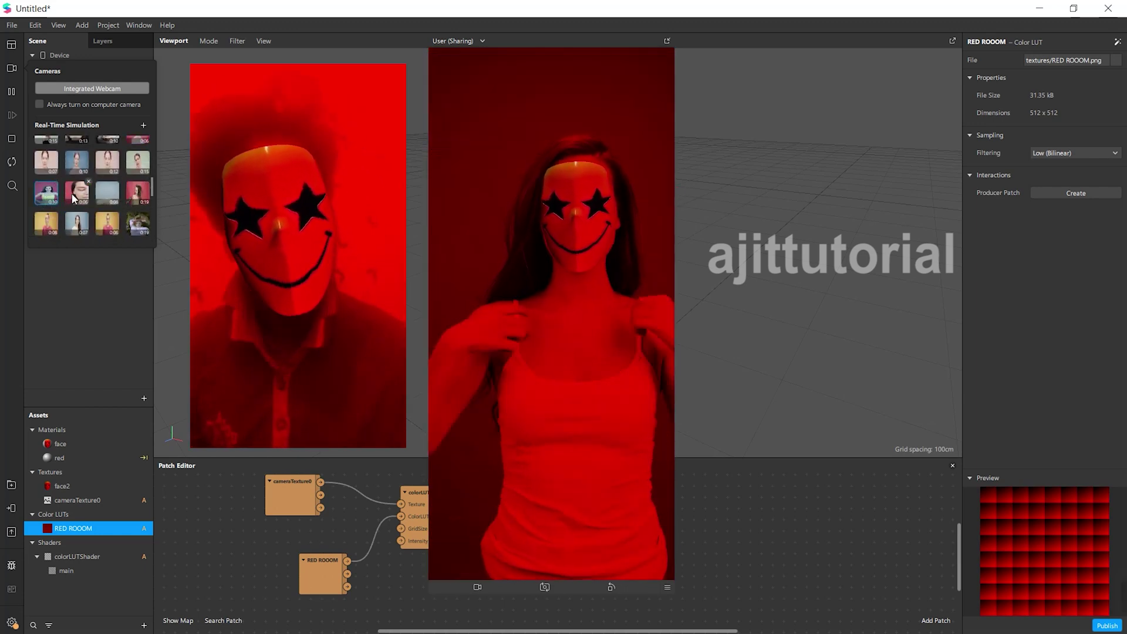
scroll(140, 159, "down", 3)
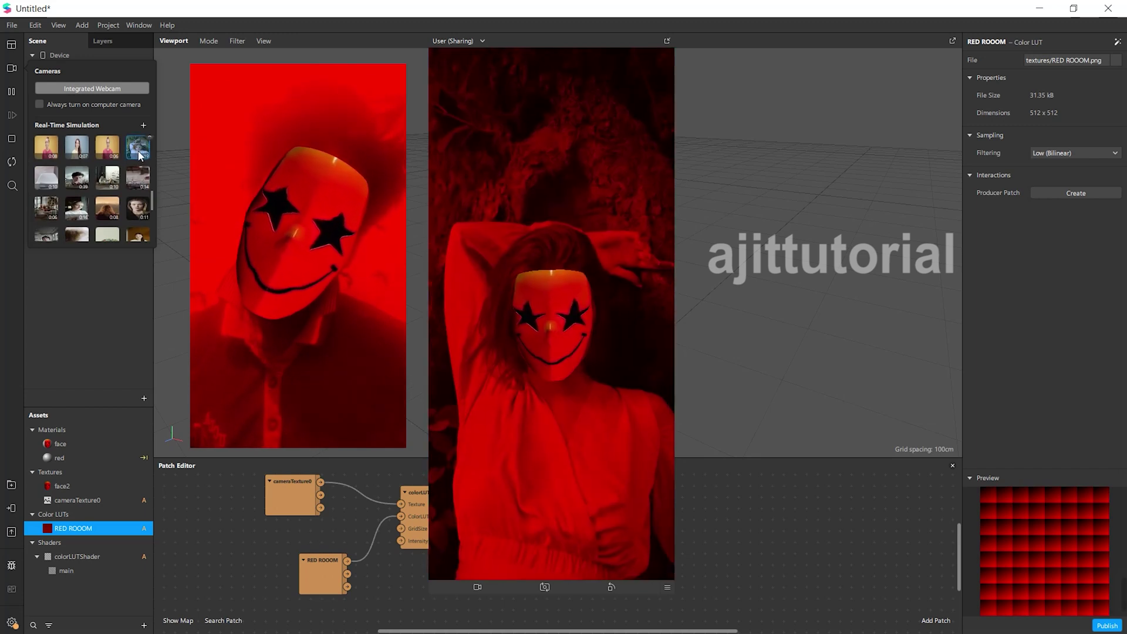
left_click(75, 181)
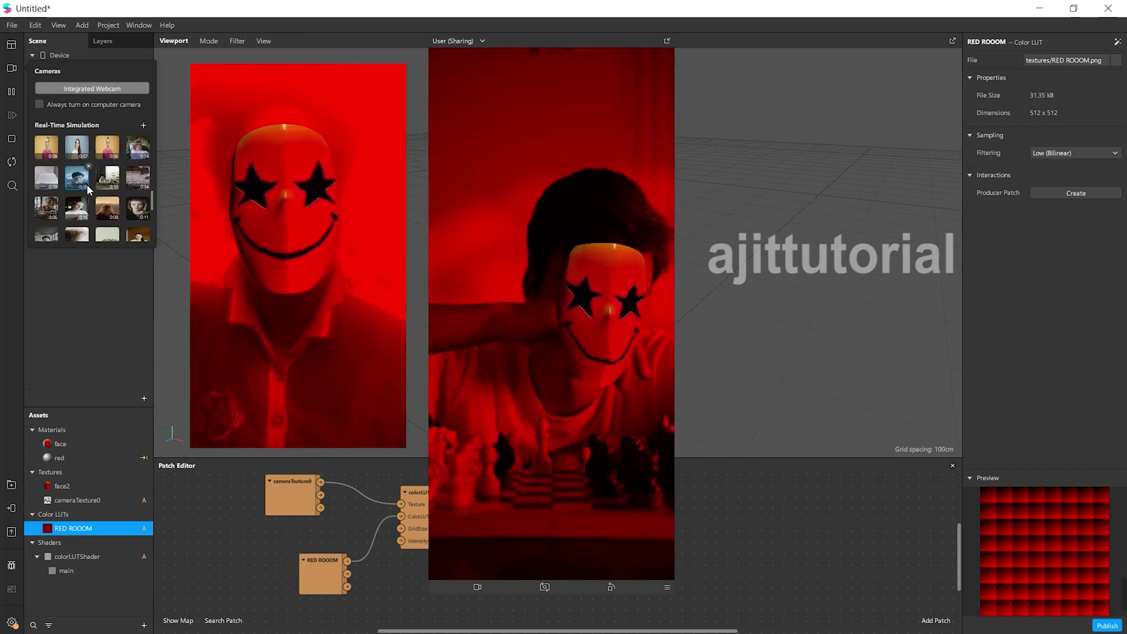
scroll(80, 188, "down", 2)
left_click(85, 199)
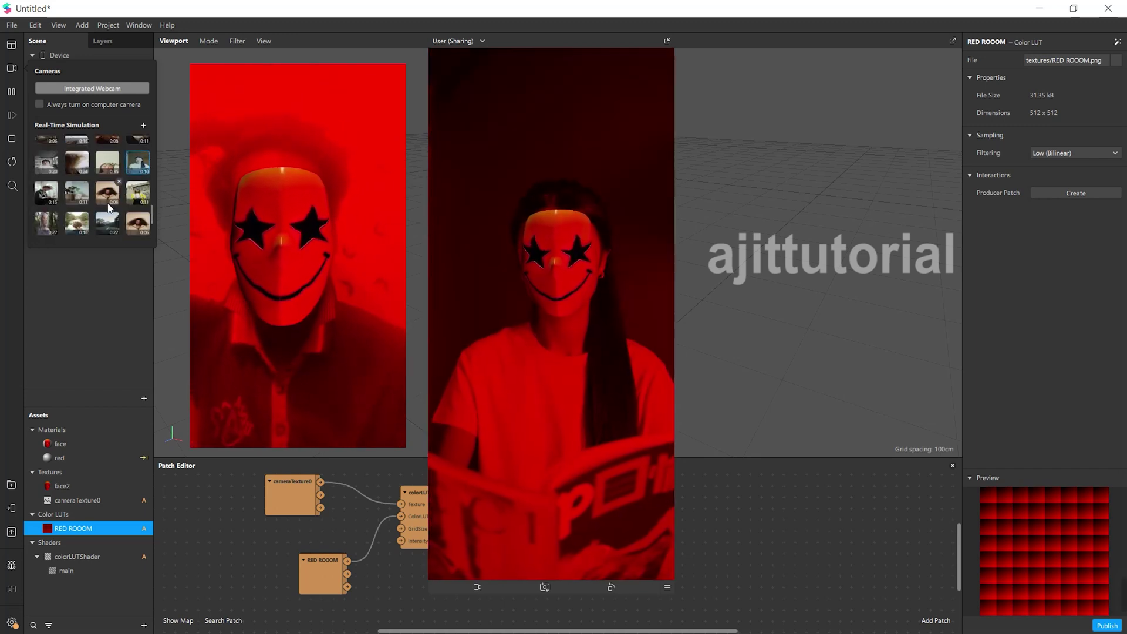
left_click(108, 200)
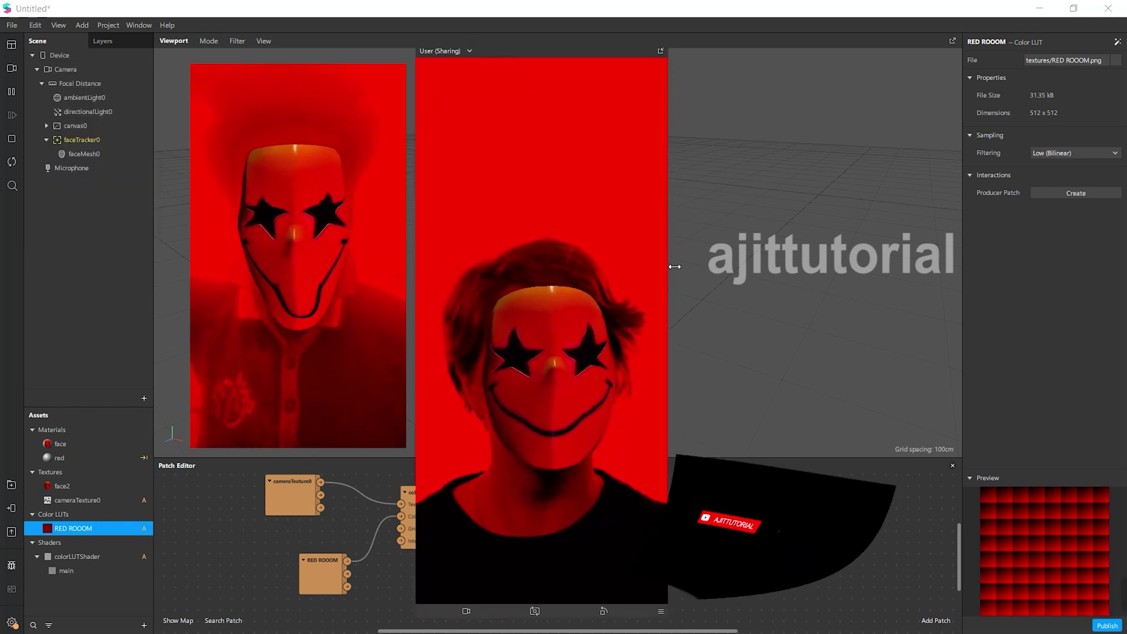
left_click(557, 90)
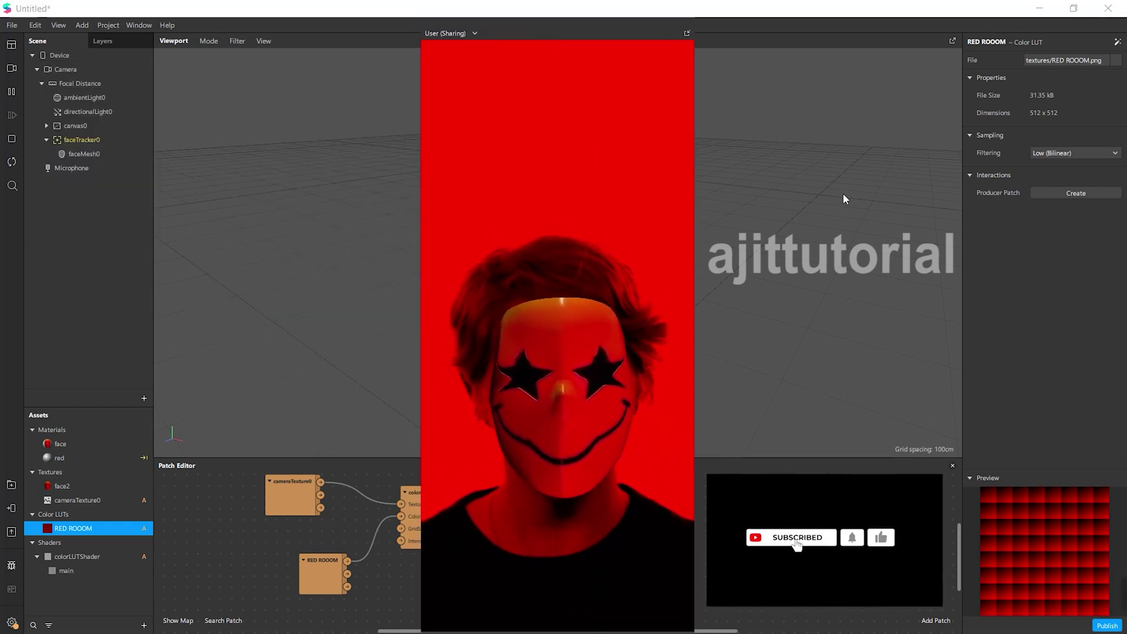